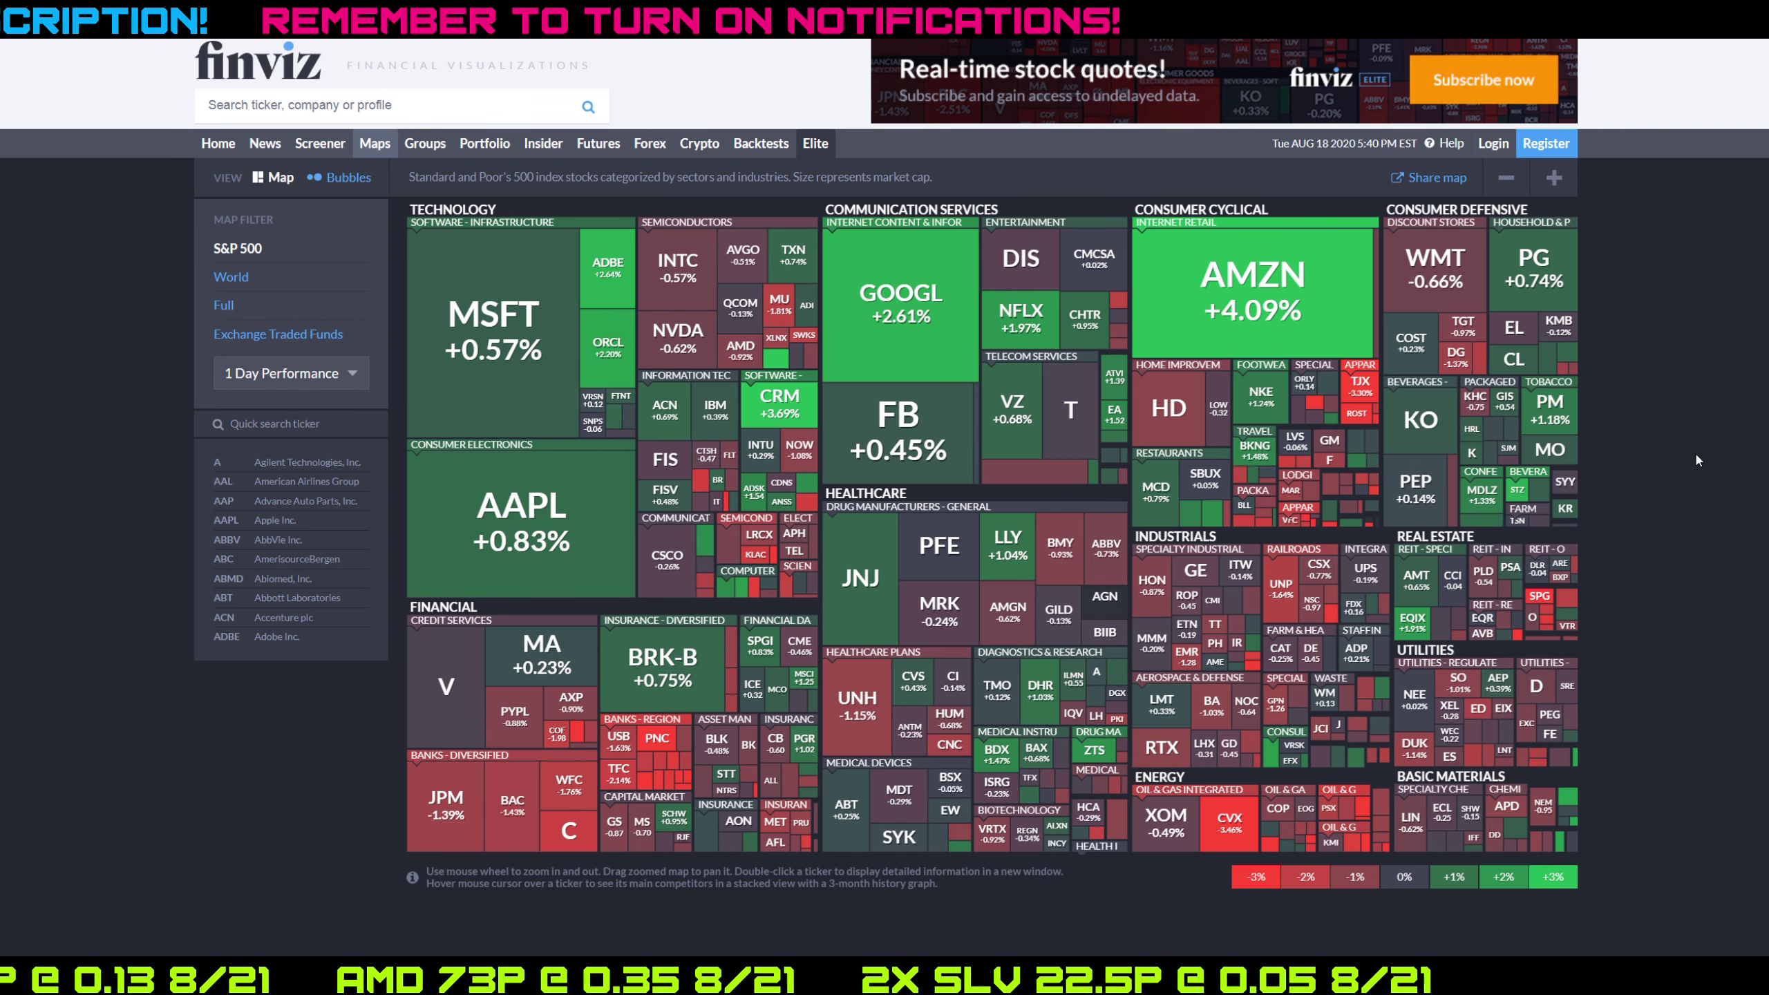
Read the Finviz heat map cards for COST, AMD, MU and NVDA
{"action": "mouse_move", "coordinate": [1390, 325]}
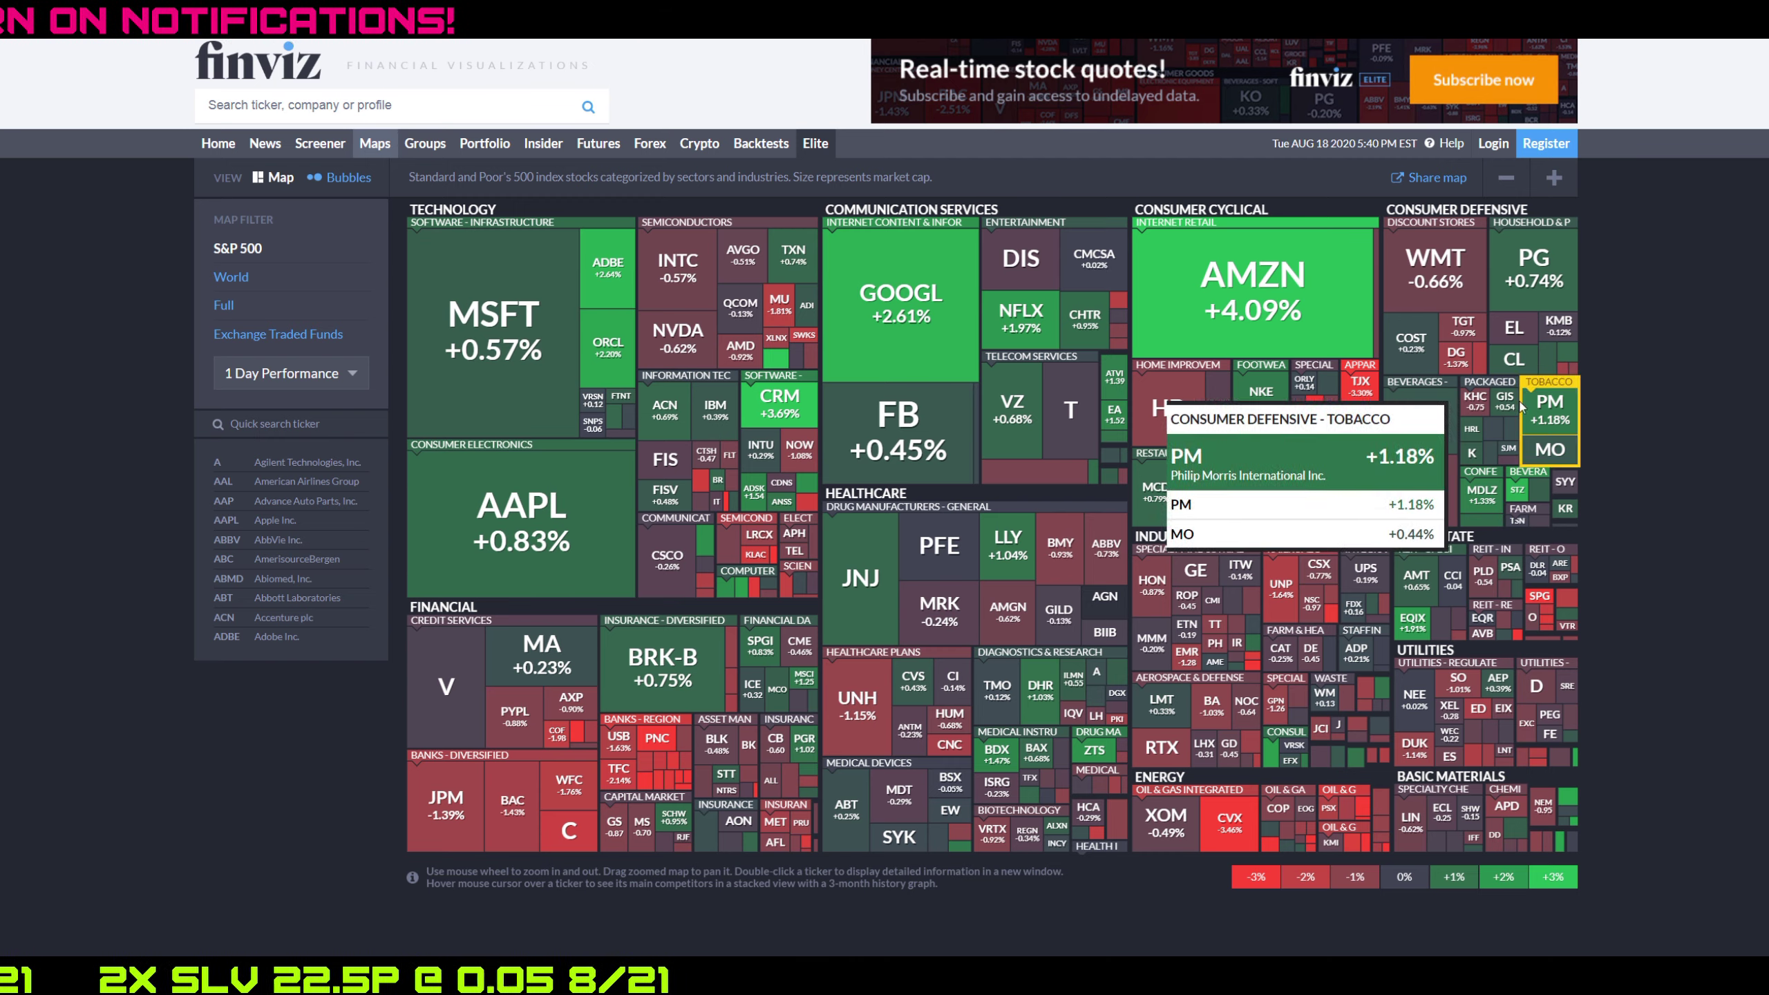
{"action": "mouse_move", "coordinate": [747, 376]}
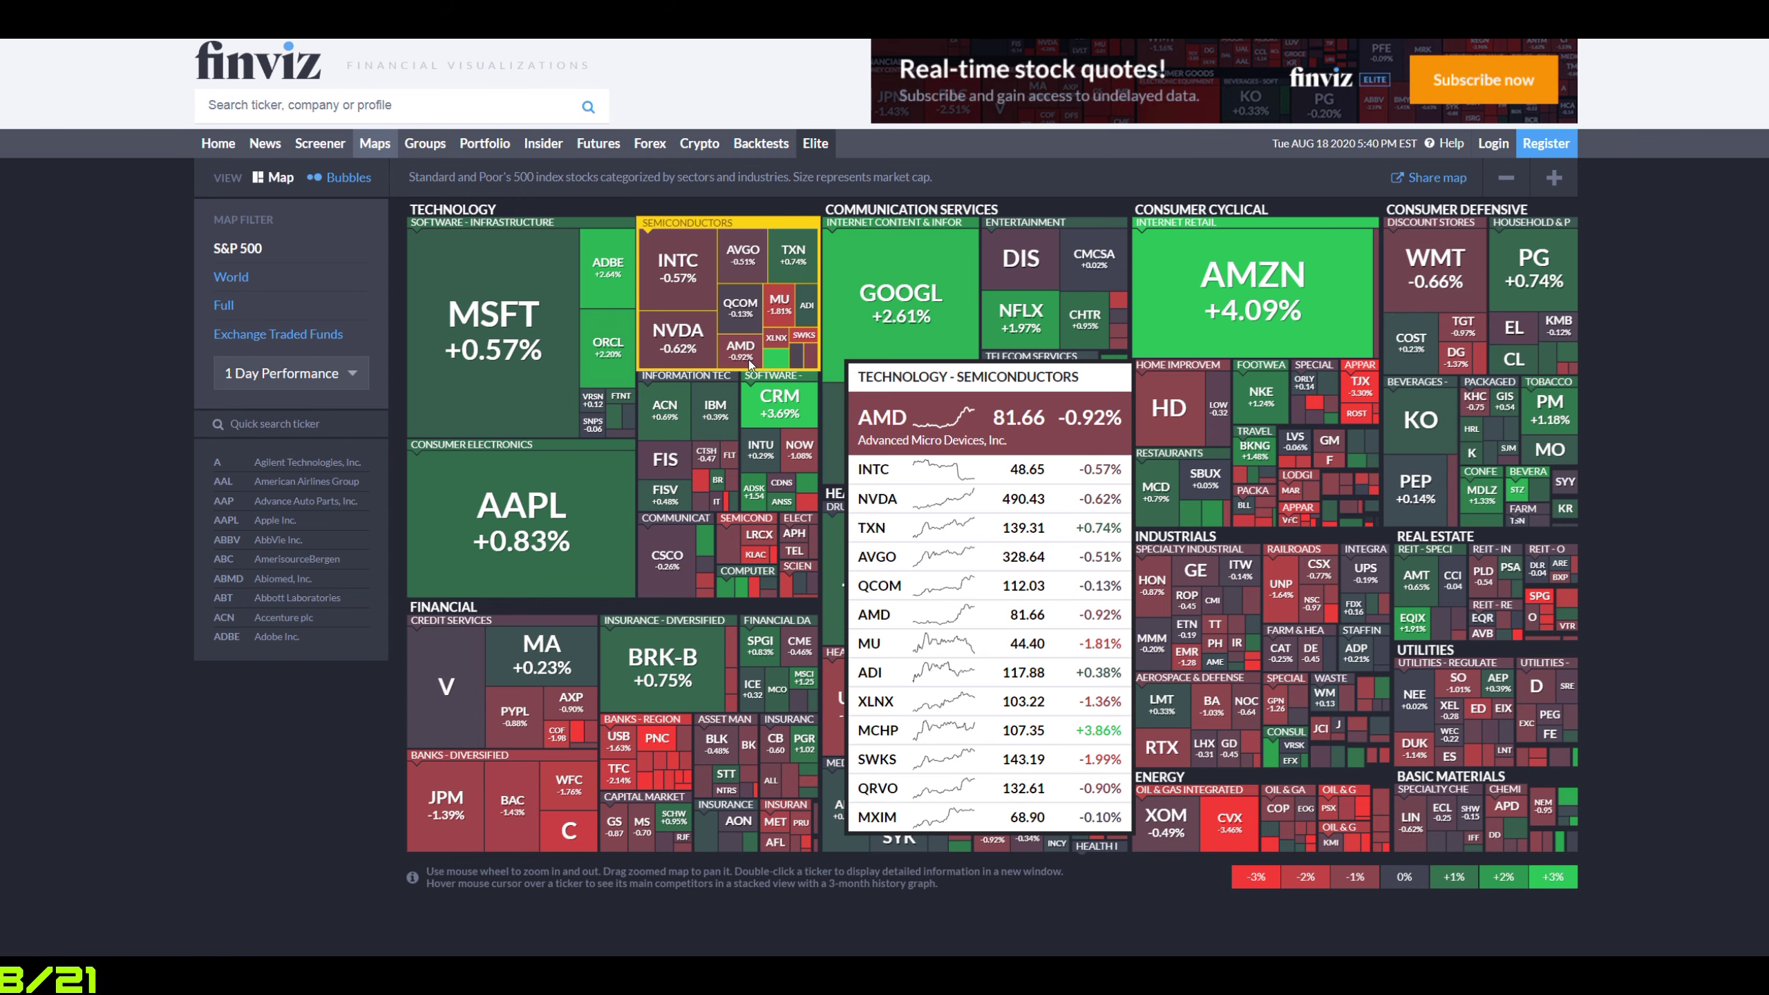
{"action": "mouse_move", "coordinate": [788, 323]}
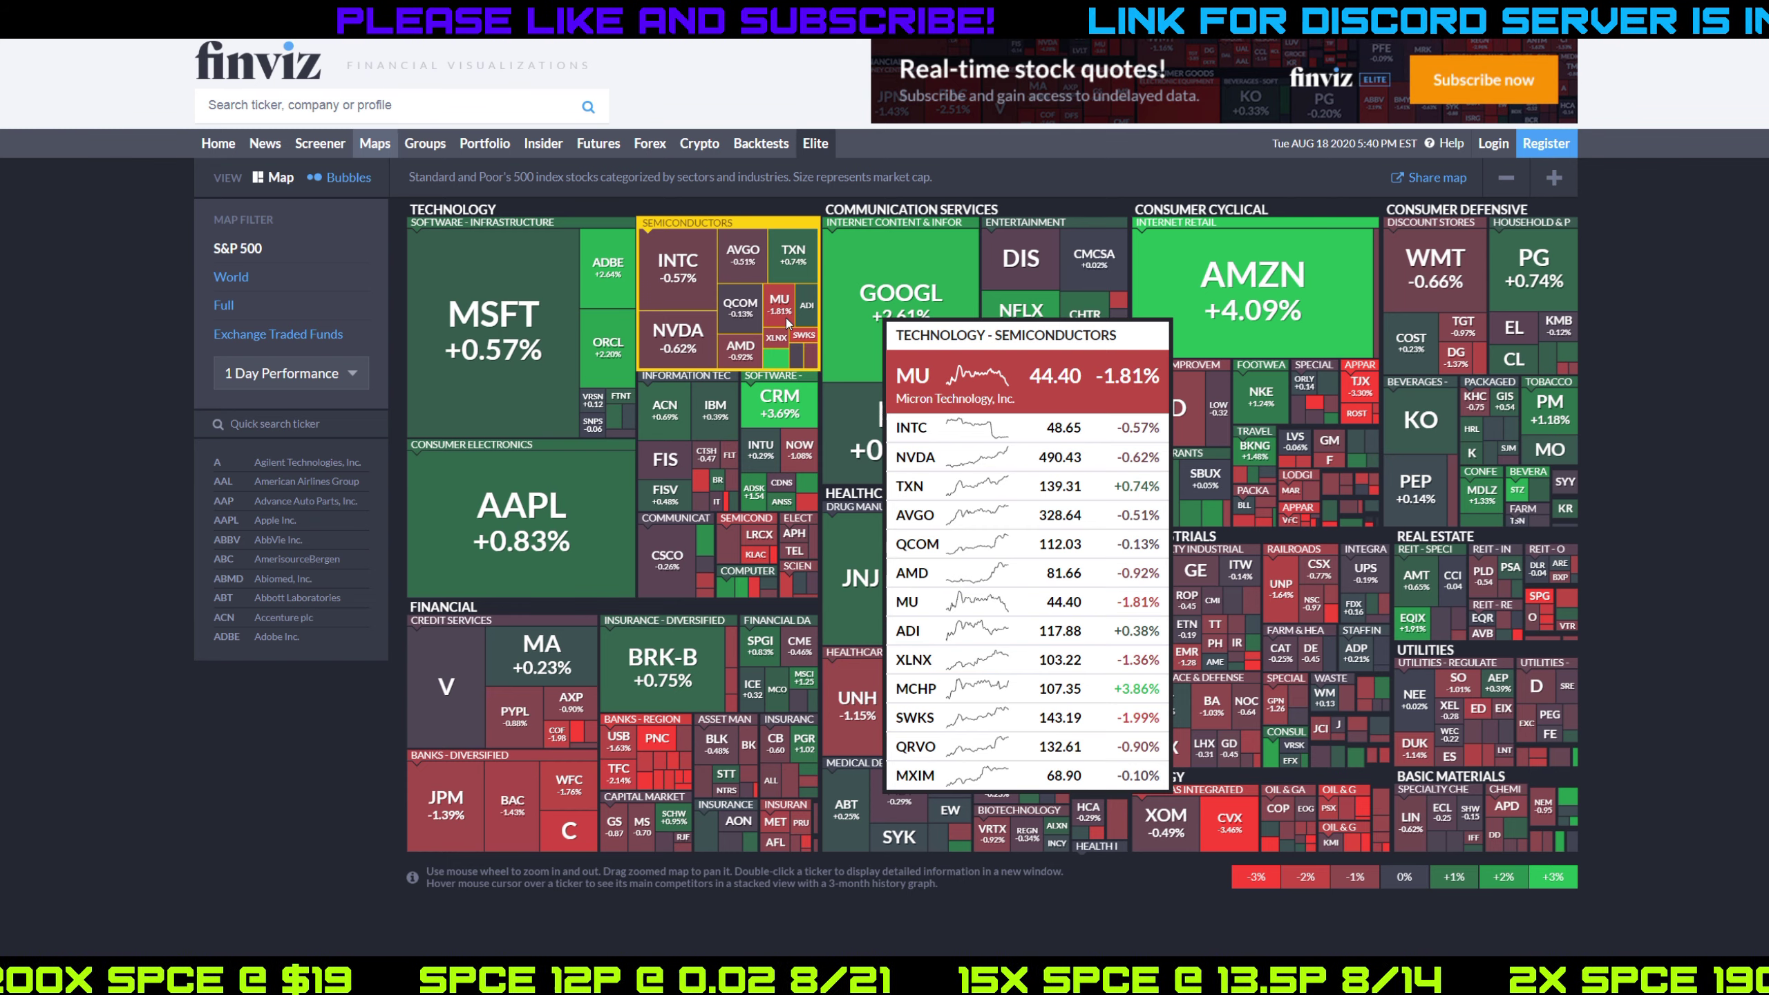
{"action": "mouse_move", "coordinate": [703, 340]}
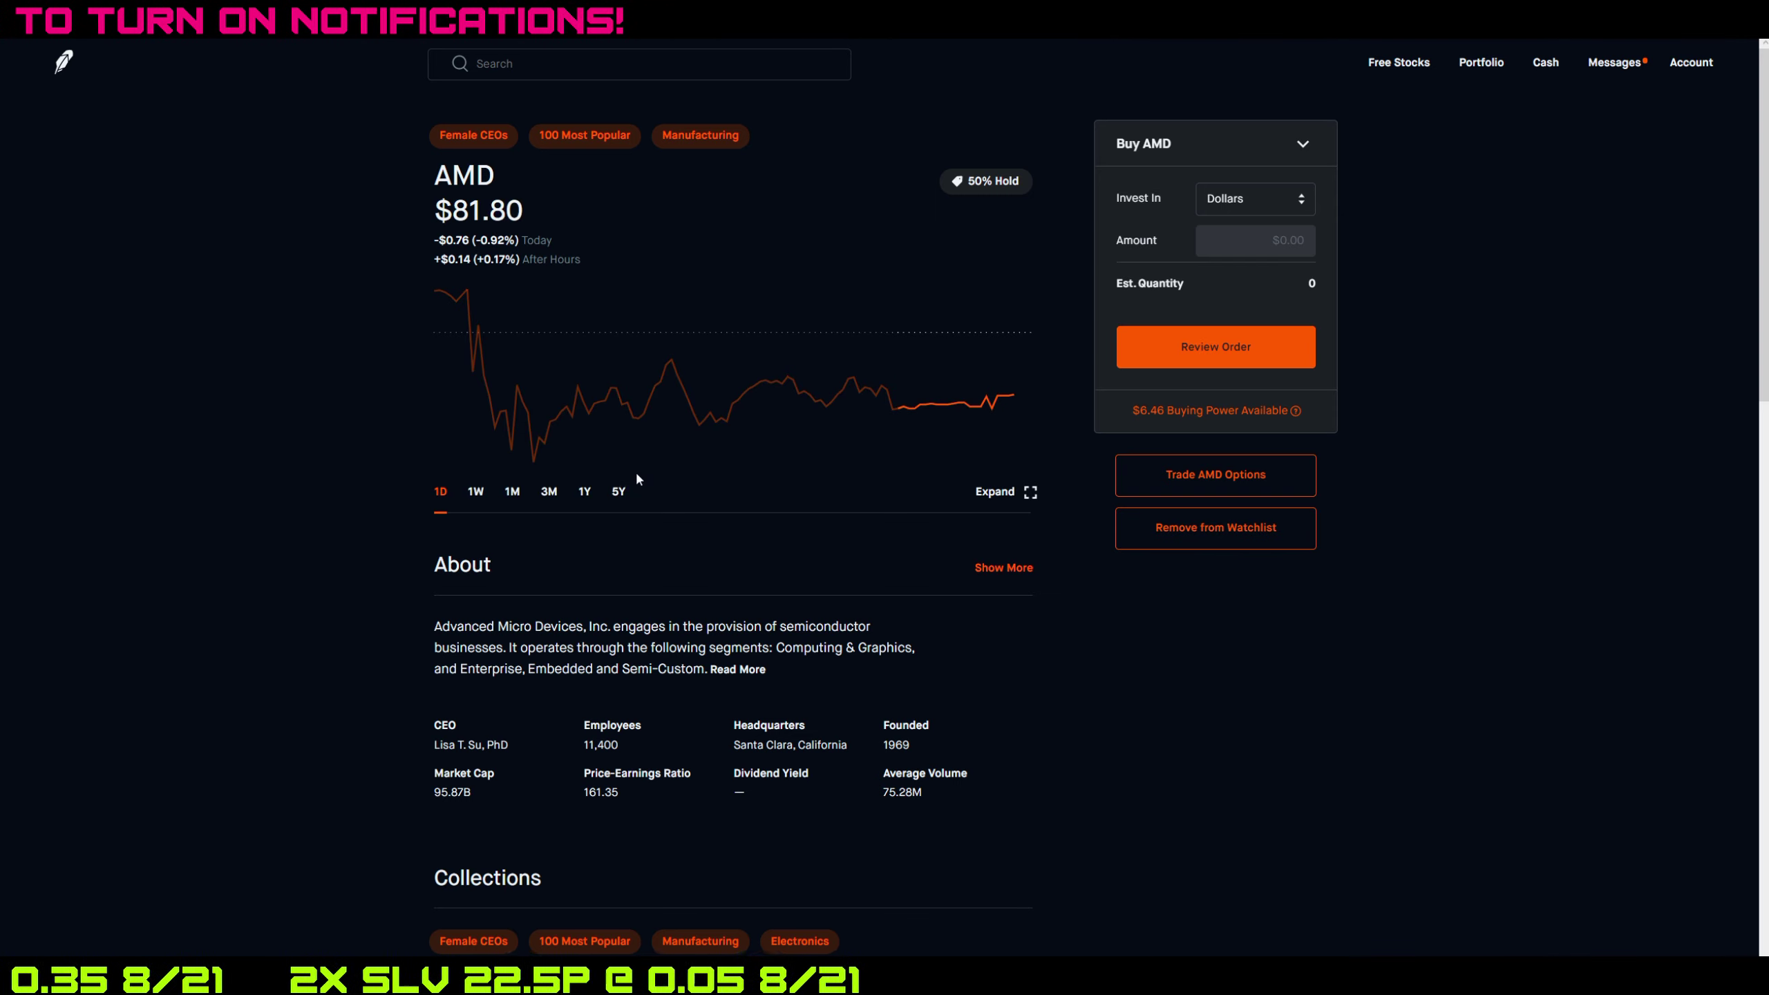
Show AMD's Sell Put chain expiring August 21, scrolled to strikes down to $71
{"action": "left_click", "coordinate": [1168, 480]}
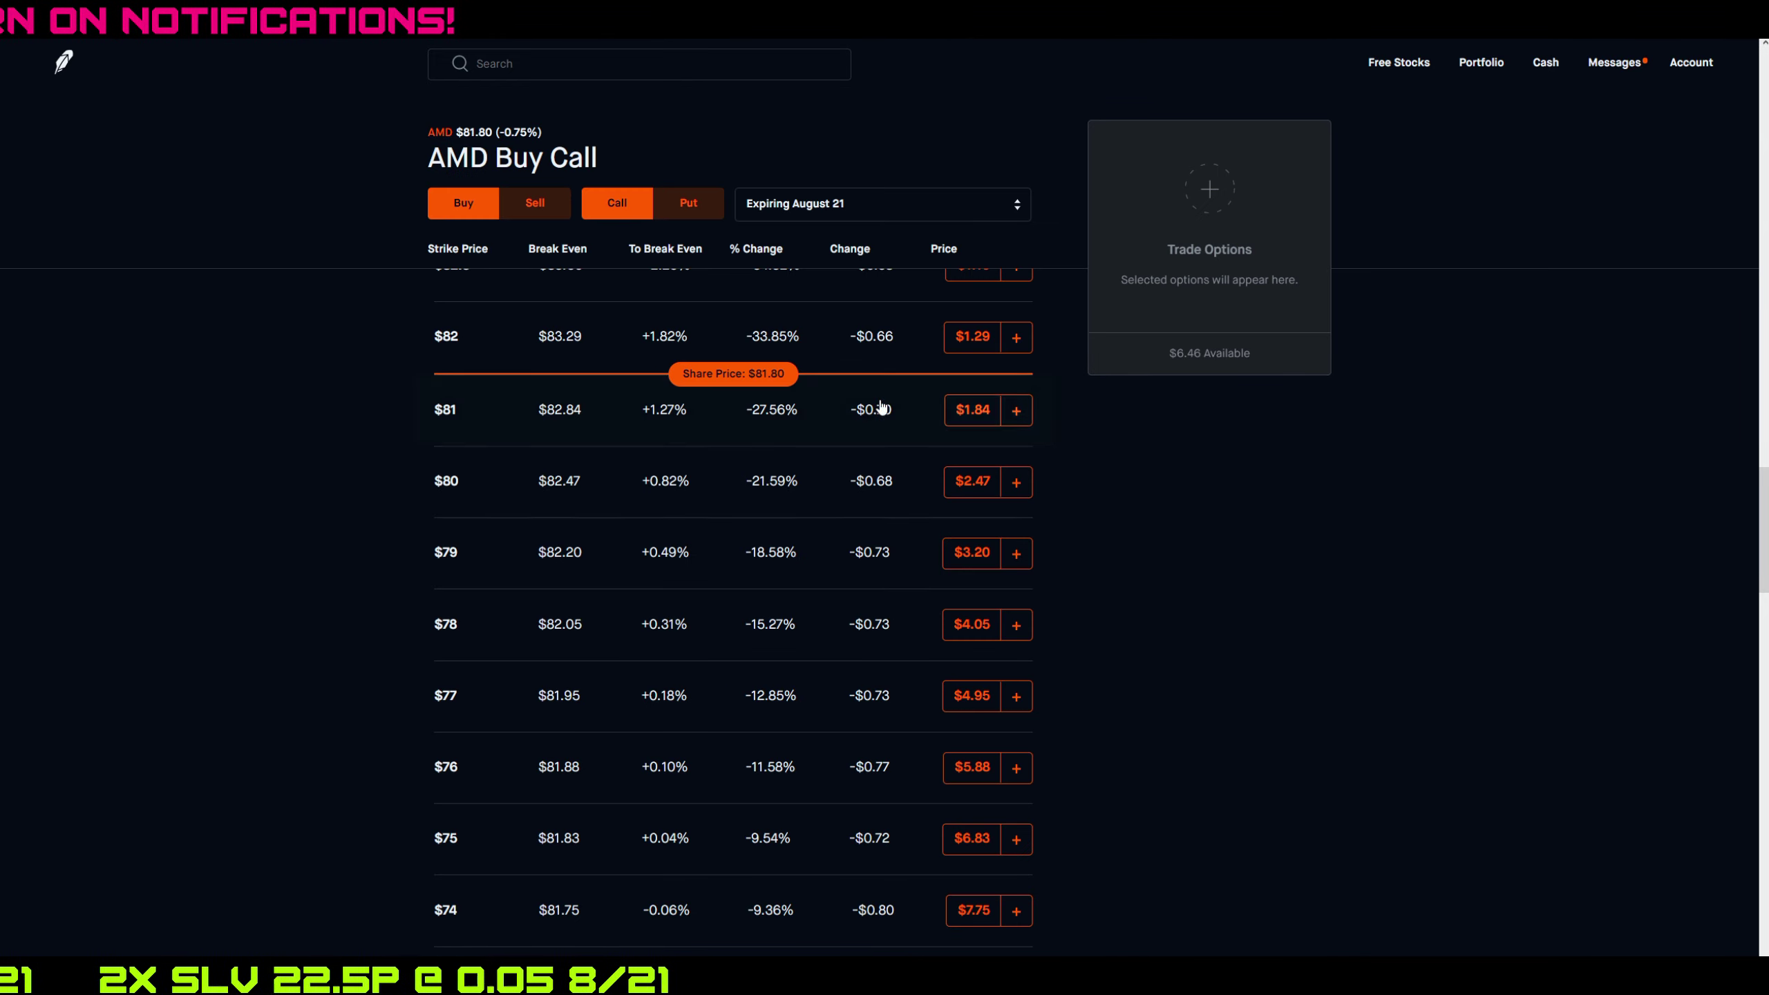
{"action": "left_click", "coordinate": [534, 202]}
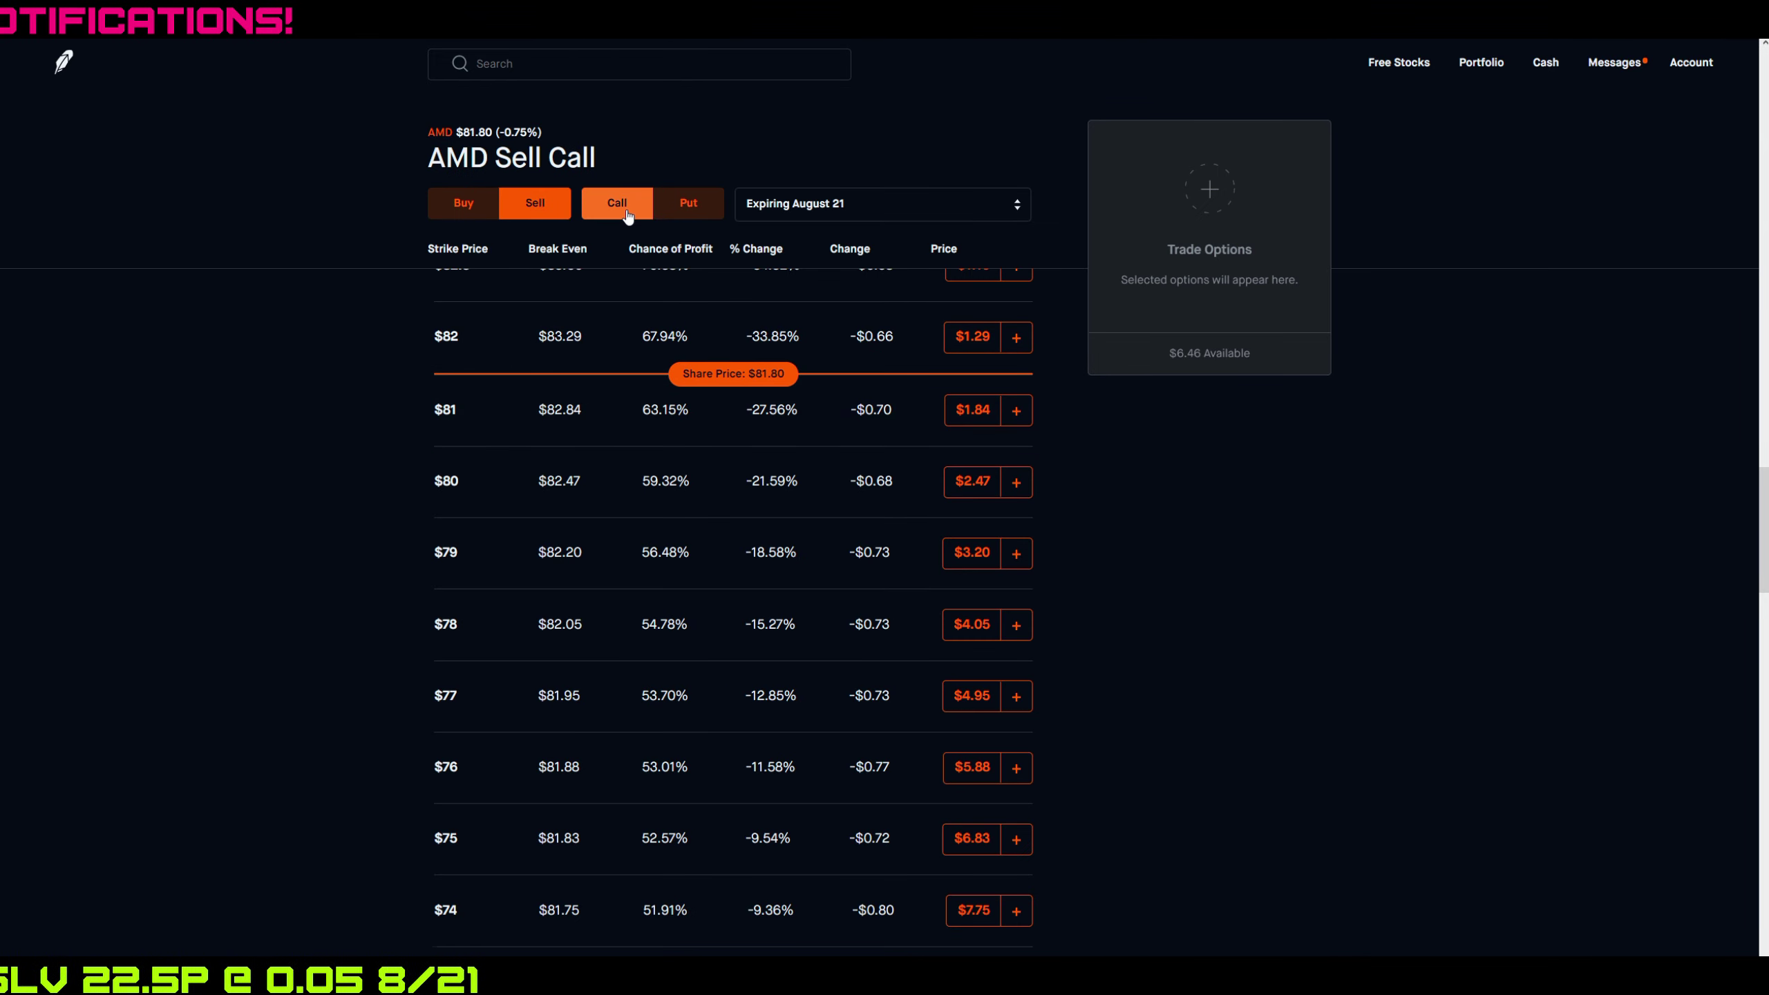
{"action": "scroll", "coordinate": [1090, 719], "scroll_direction": "down", "scroll_amount": 1}
{"action": "scroll", "coordinate": [1091, 720], "scroll_direction": "up", "scroll_amount": 1}
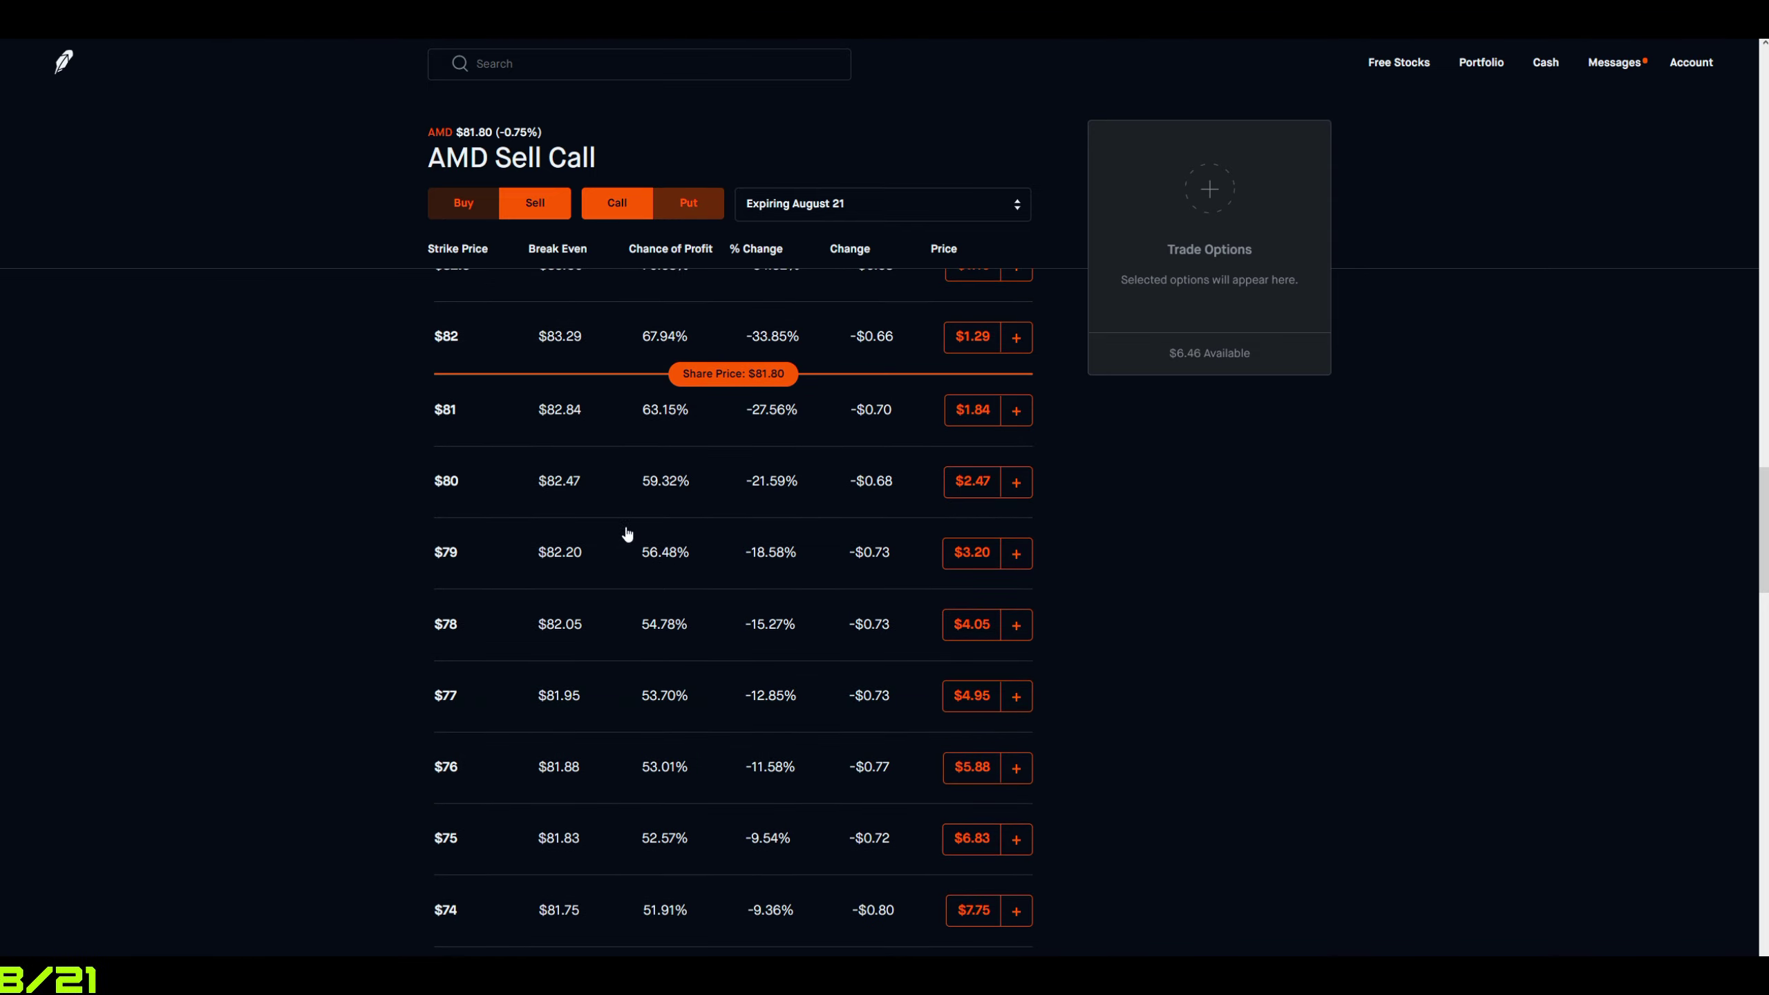
{"action": "left_click", "coordinate": [679, 204]}
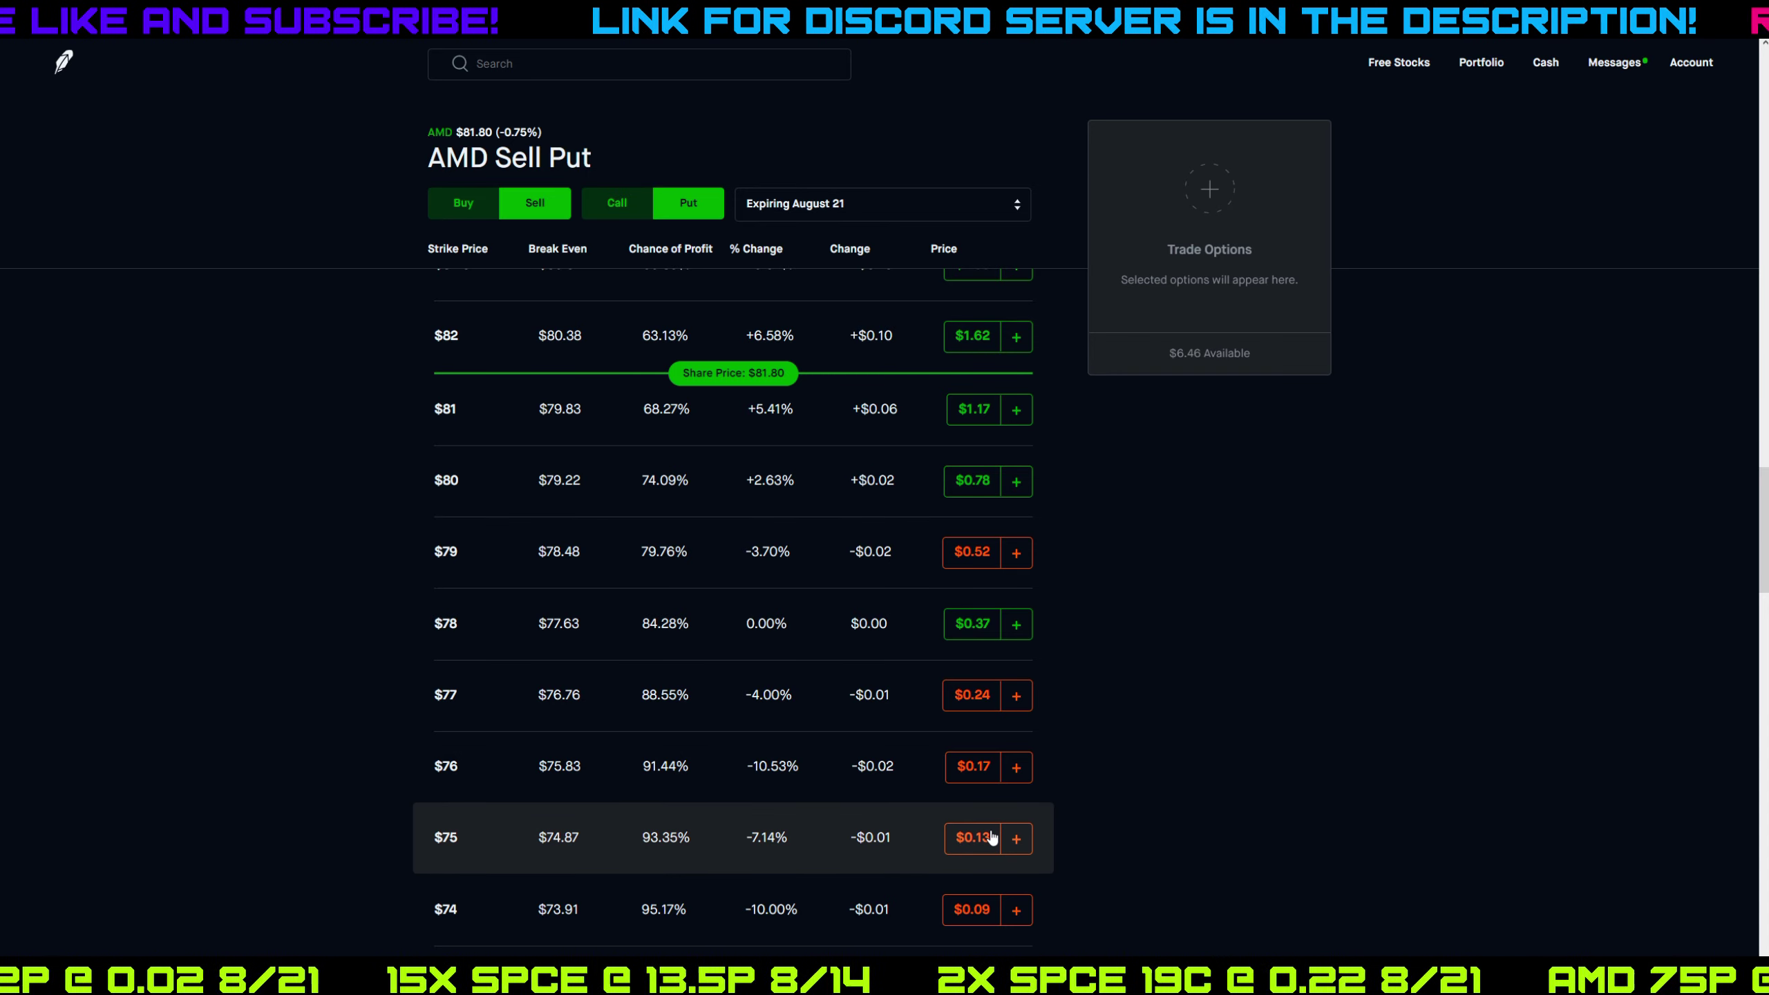
{"action": "scroll", "coordinate": [996, 835], "scroll_direction": "down", "scroll_amount": 2}
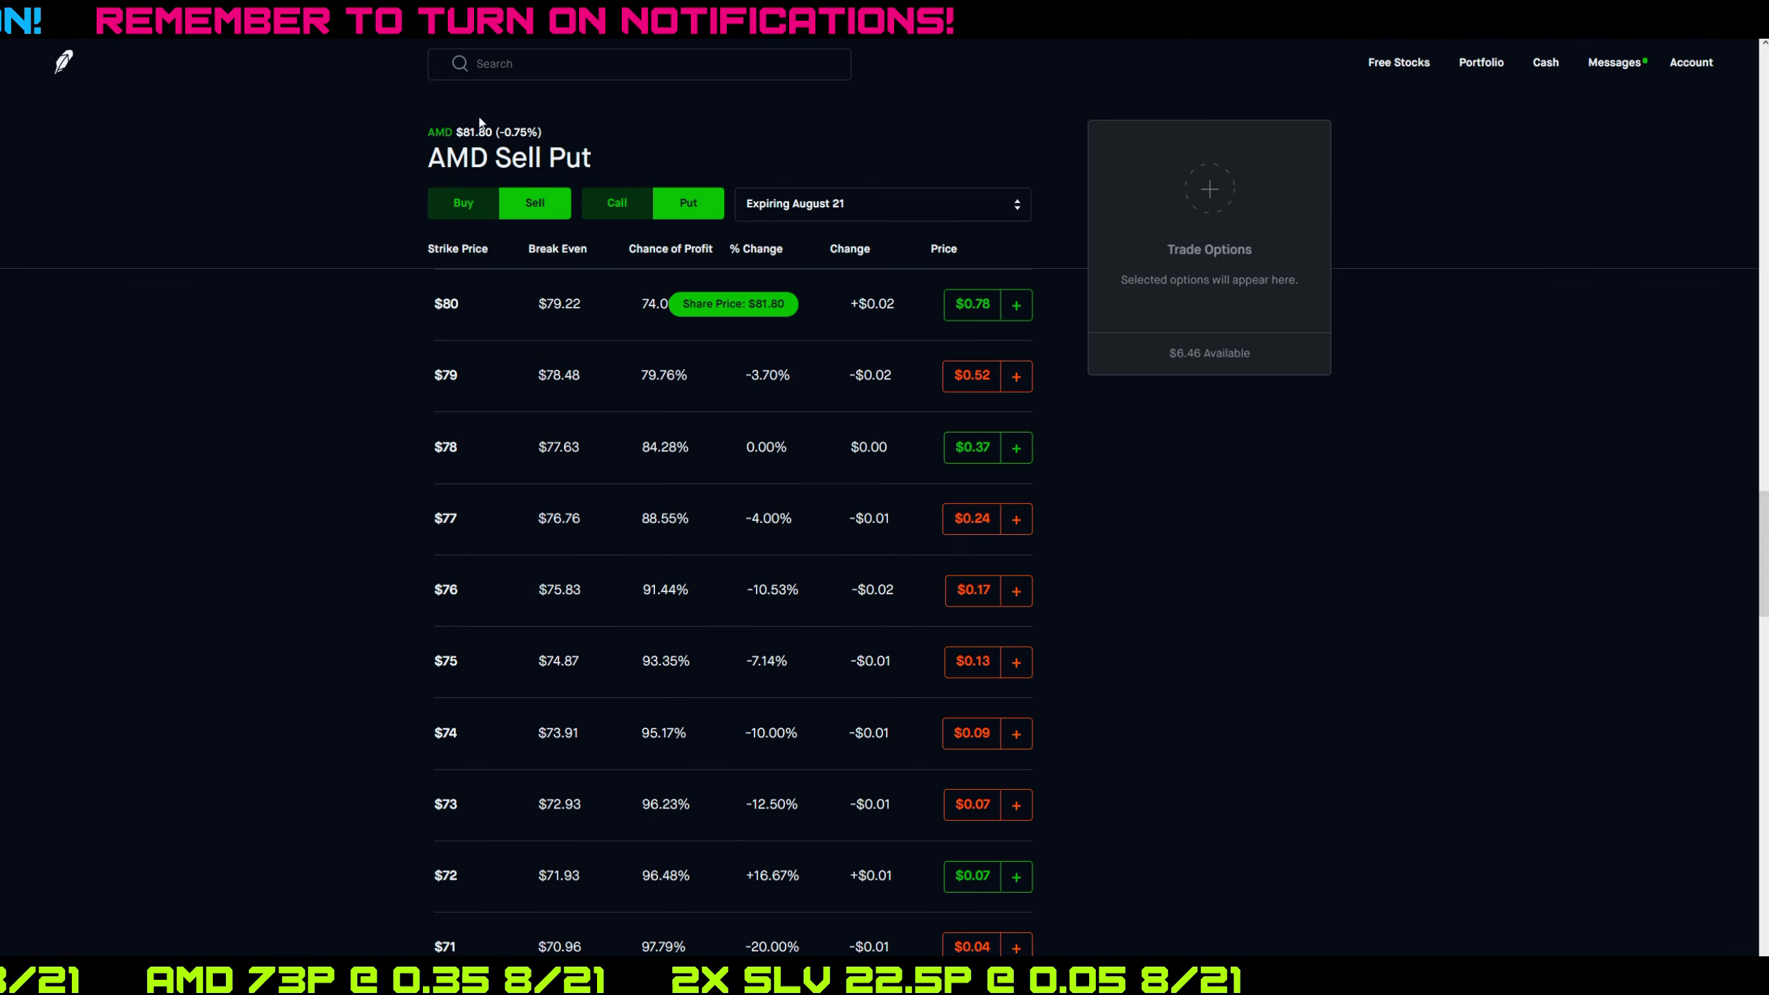
Search 'spce' and open the Virgin Galactic Holdings (SPCE) stock page
{"action": "left_click", "coordinate": [537, 68]}
{"action": "type", "text": "spce"}
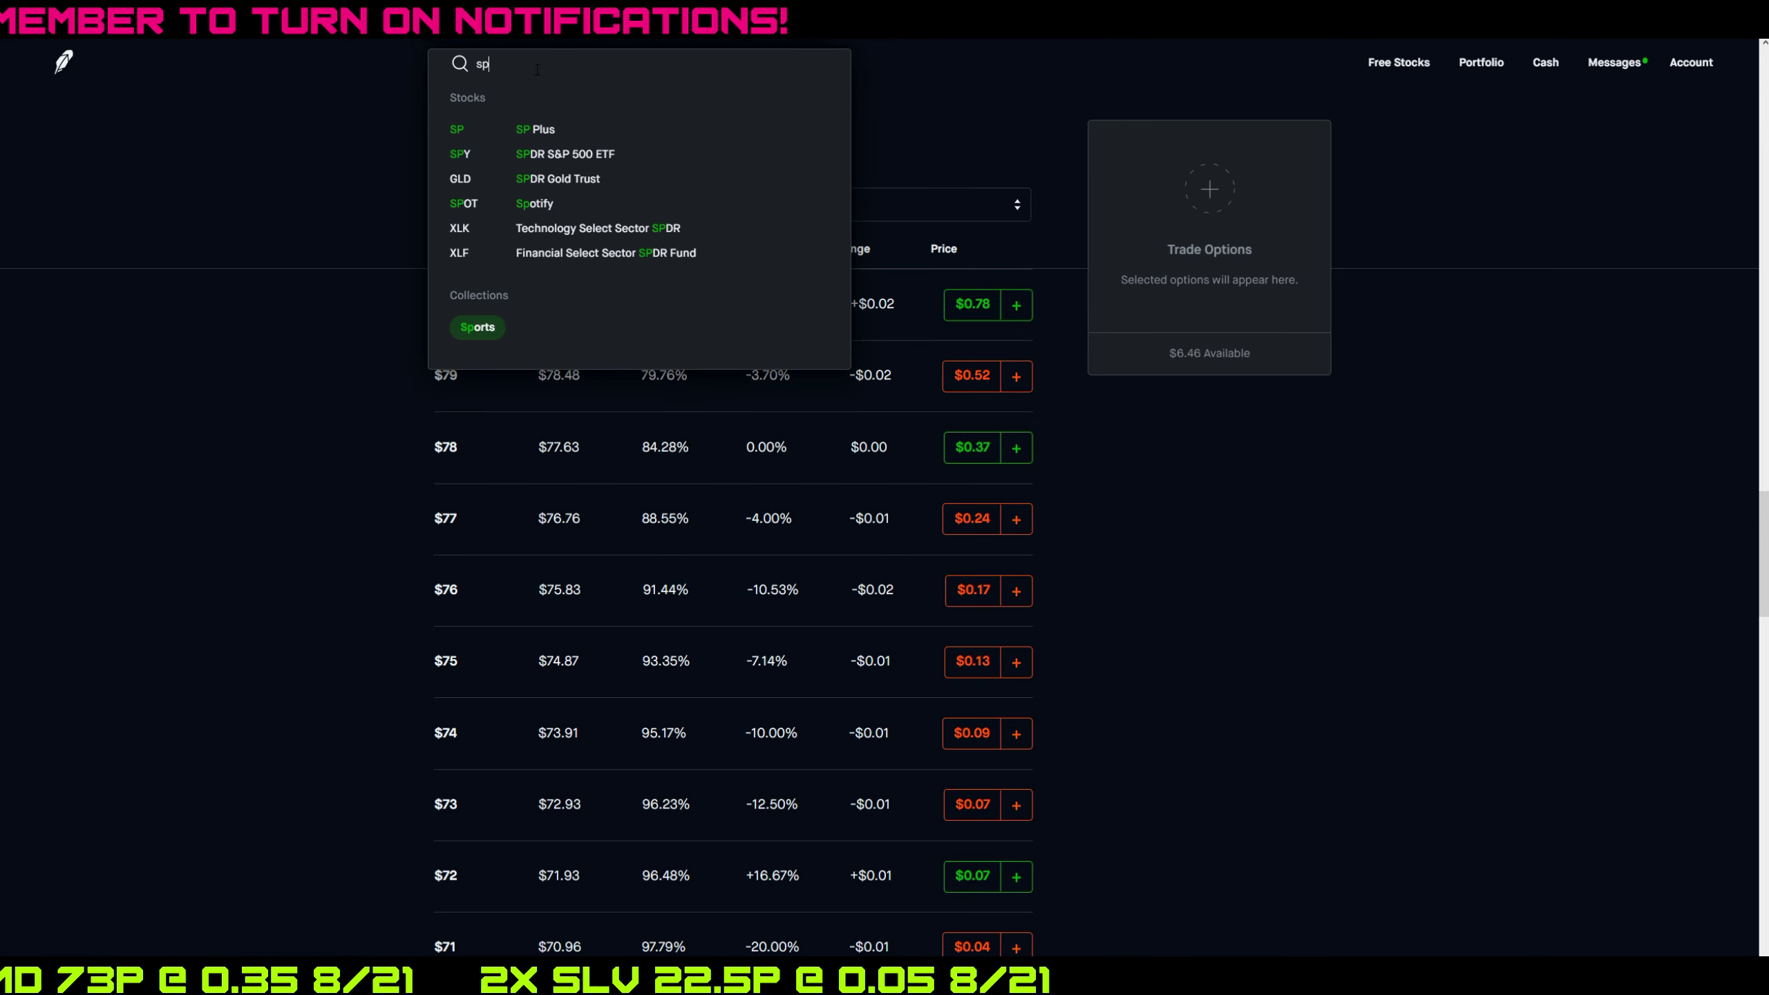
{"action": "left_click", "coordinate": [522, 126]}
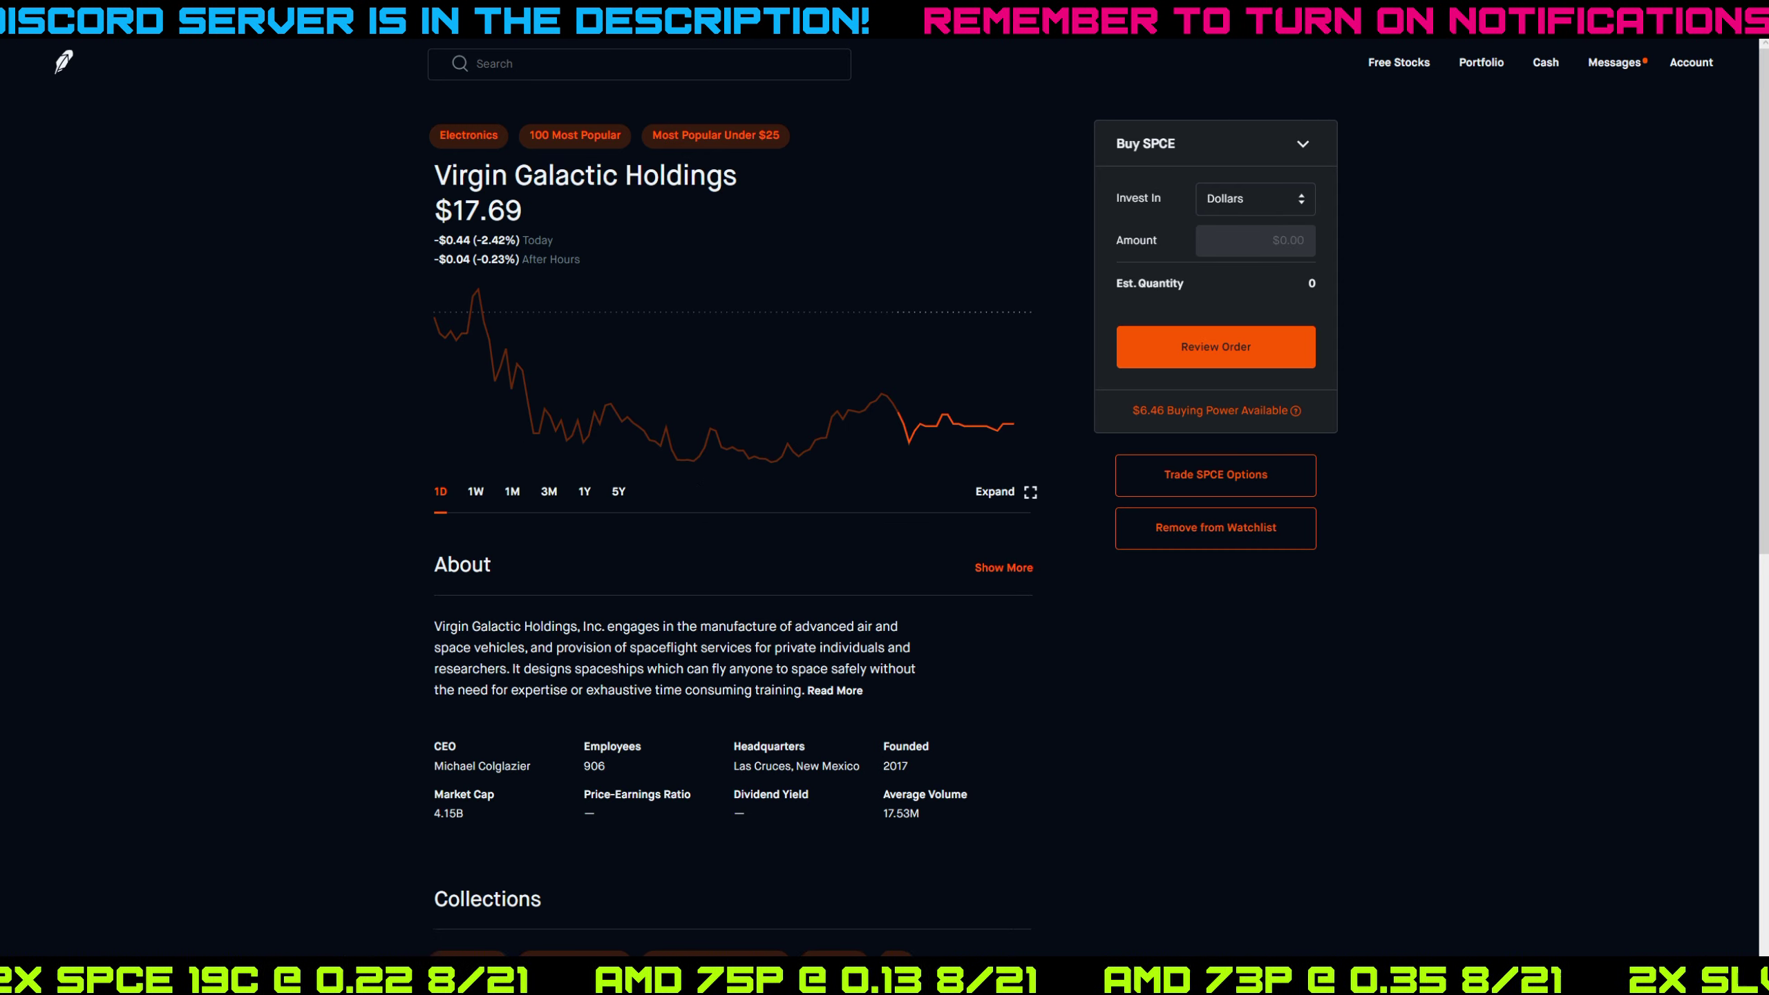
In Calculator, compute 19 minus 17.69 to get 1.31
{"action": "key", "text": "XF86Calculator"}
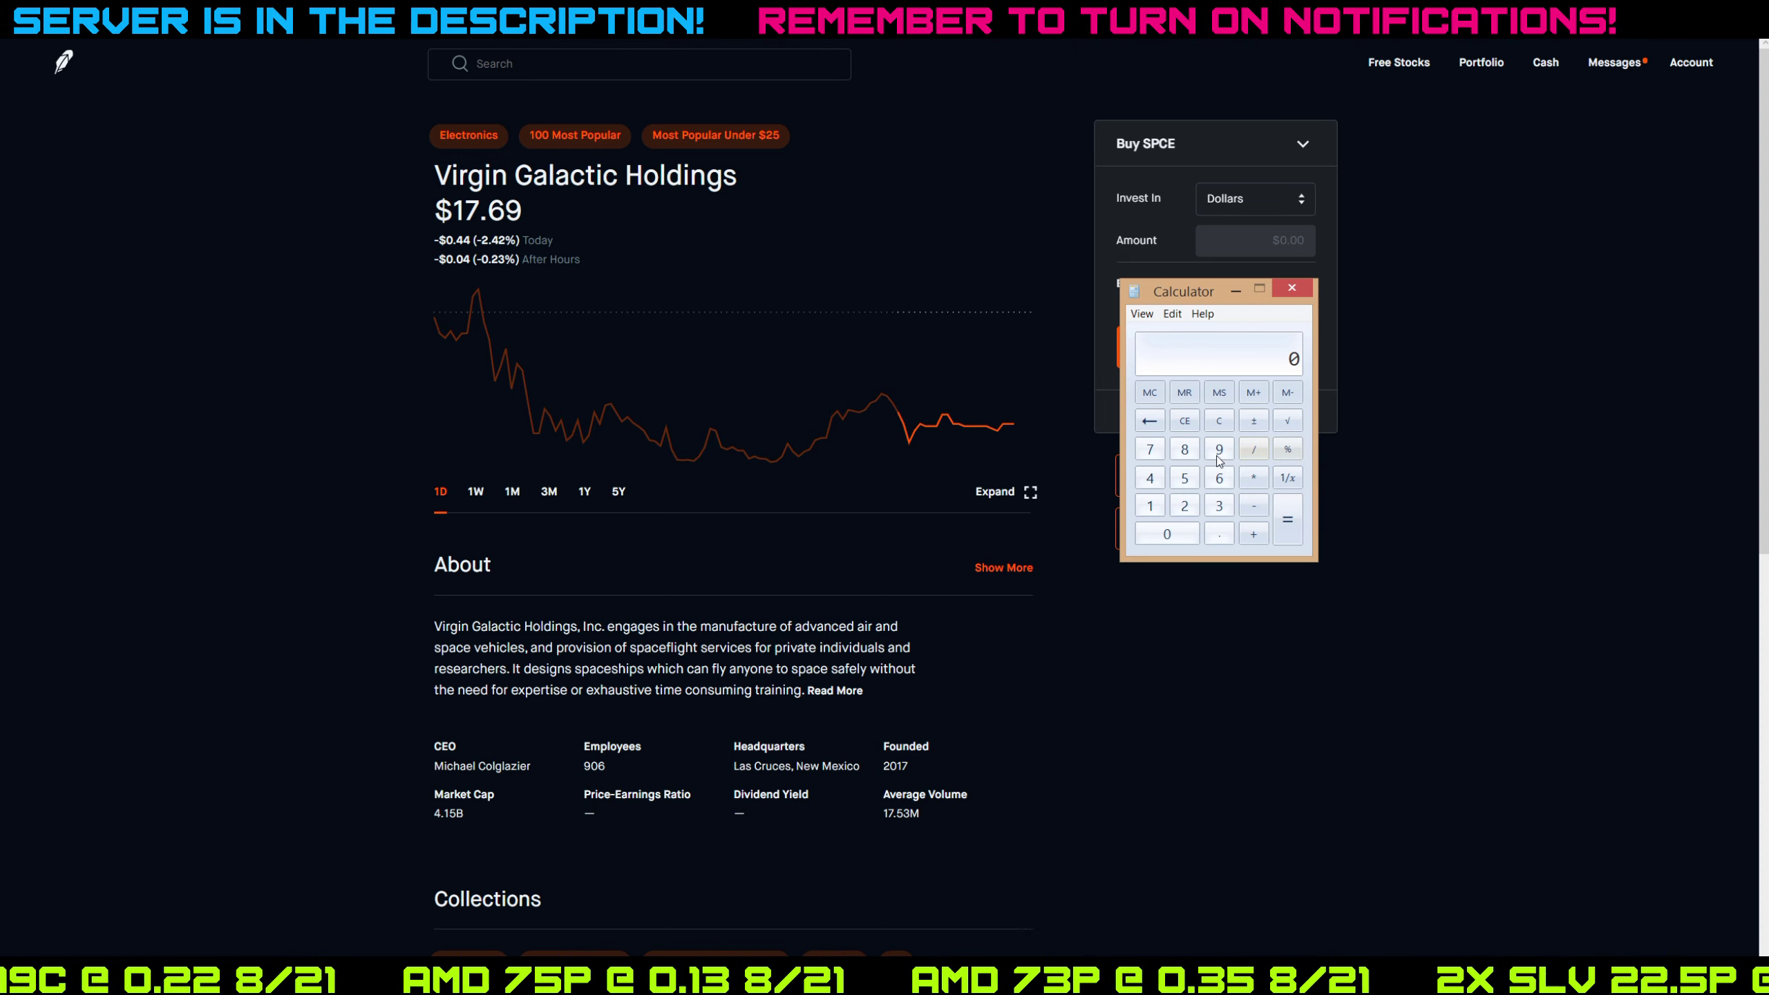
{"action": "left_click", "coordinate": [1150, 506]}
{"action": "left_click", "coordinate": [1219, 450]}
{"action": "left_click", "coordinate": [1253, 506]}
{"action": "left_click", "coordinate": [1150, 505]}
{"action": "left_click", "coordinate": [1150, 449]}
{"action": "left_click", "coordinate": [1219, 534]}
{"action": "left_click", "coordinate": [1218, 478]}
{"action": "left_click", "coordinate": [1219, 449]}
{"action": "left_click", "coordinate": [1287, 518]}
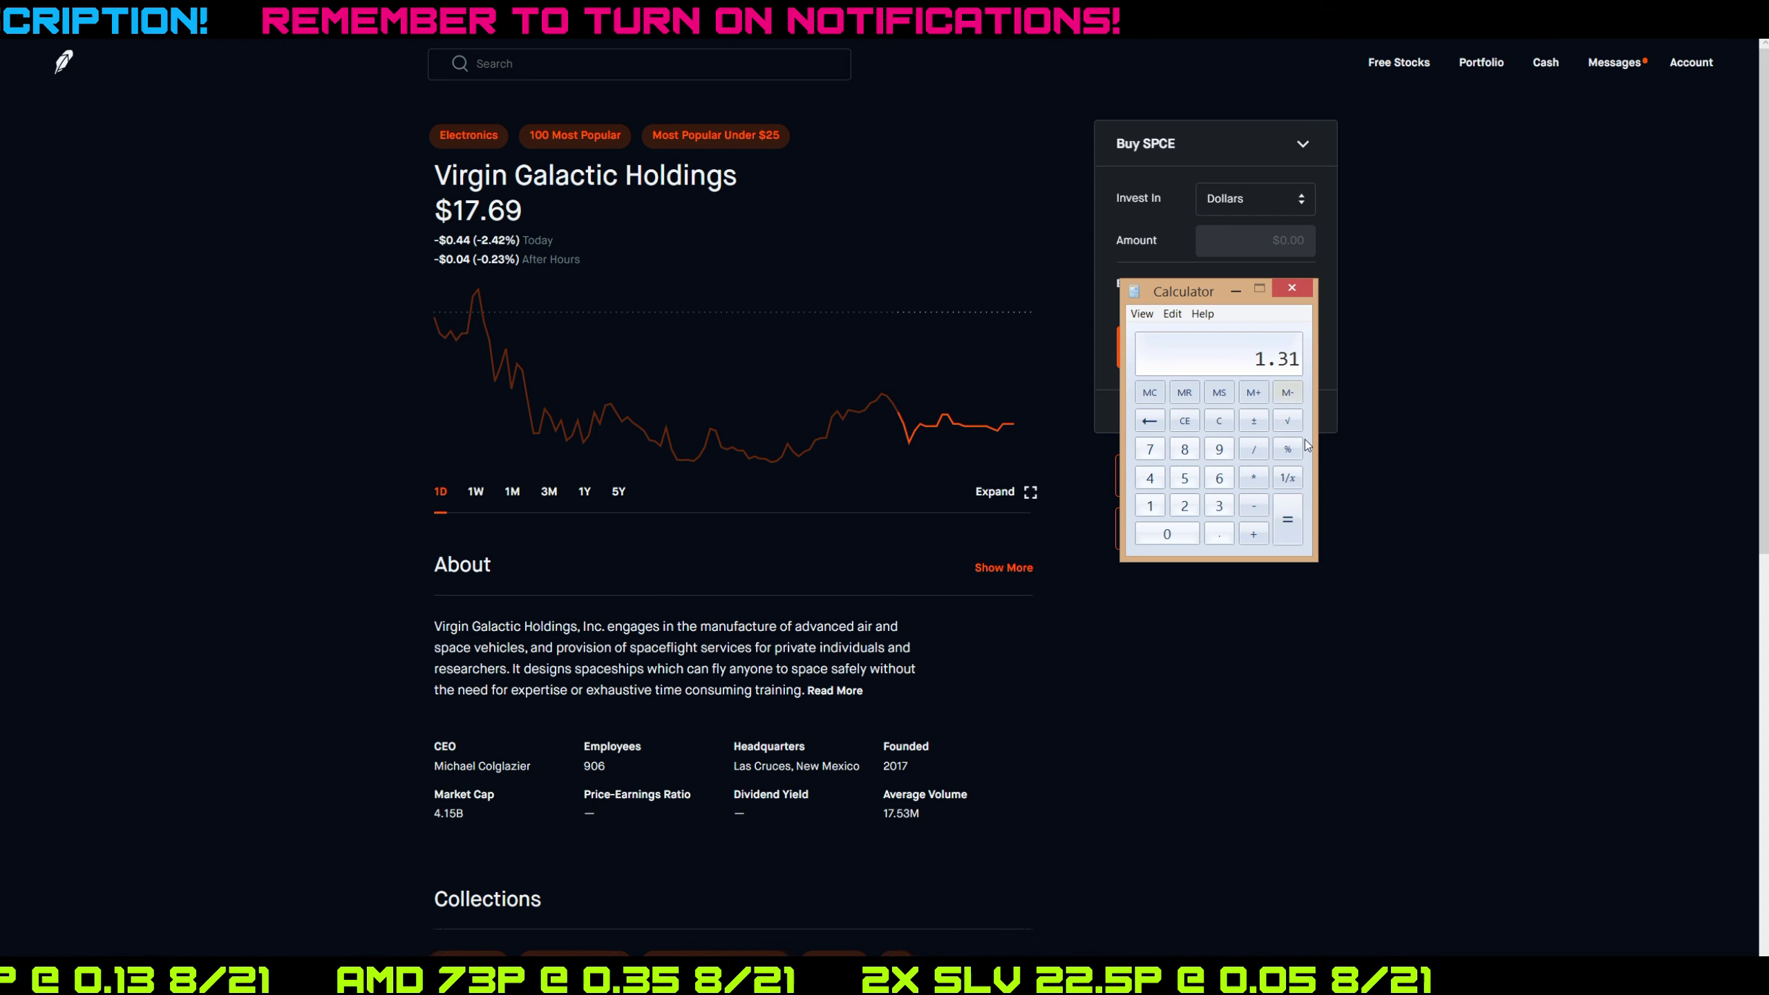
Multiply 1.31 by 200 to get 262, then return to Robinhood's SPCE page
{"action": "left_click", "coordinate": [1253, 478]}
{"action": "left_click", "coordinate": [1184, 506]}
{"action": "left_click", "coordinate": [1166, 533]}
{"action": "left_click", "coordinate": [1166, 534]}
{"action": "left_click", "coordinate": [1287, 519]}
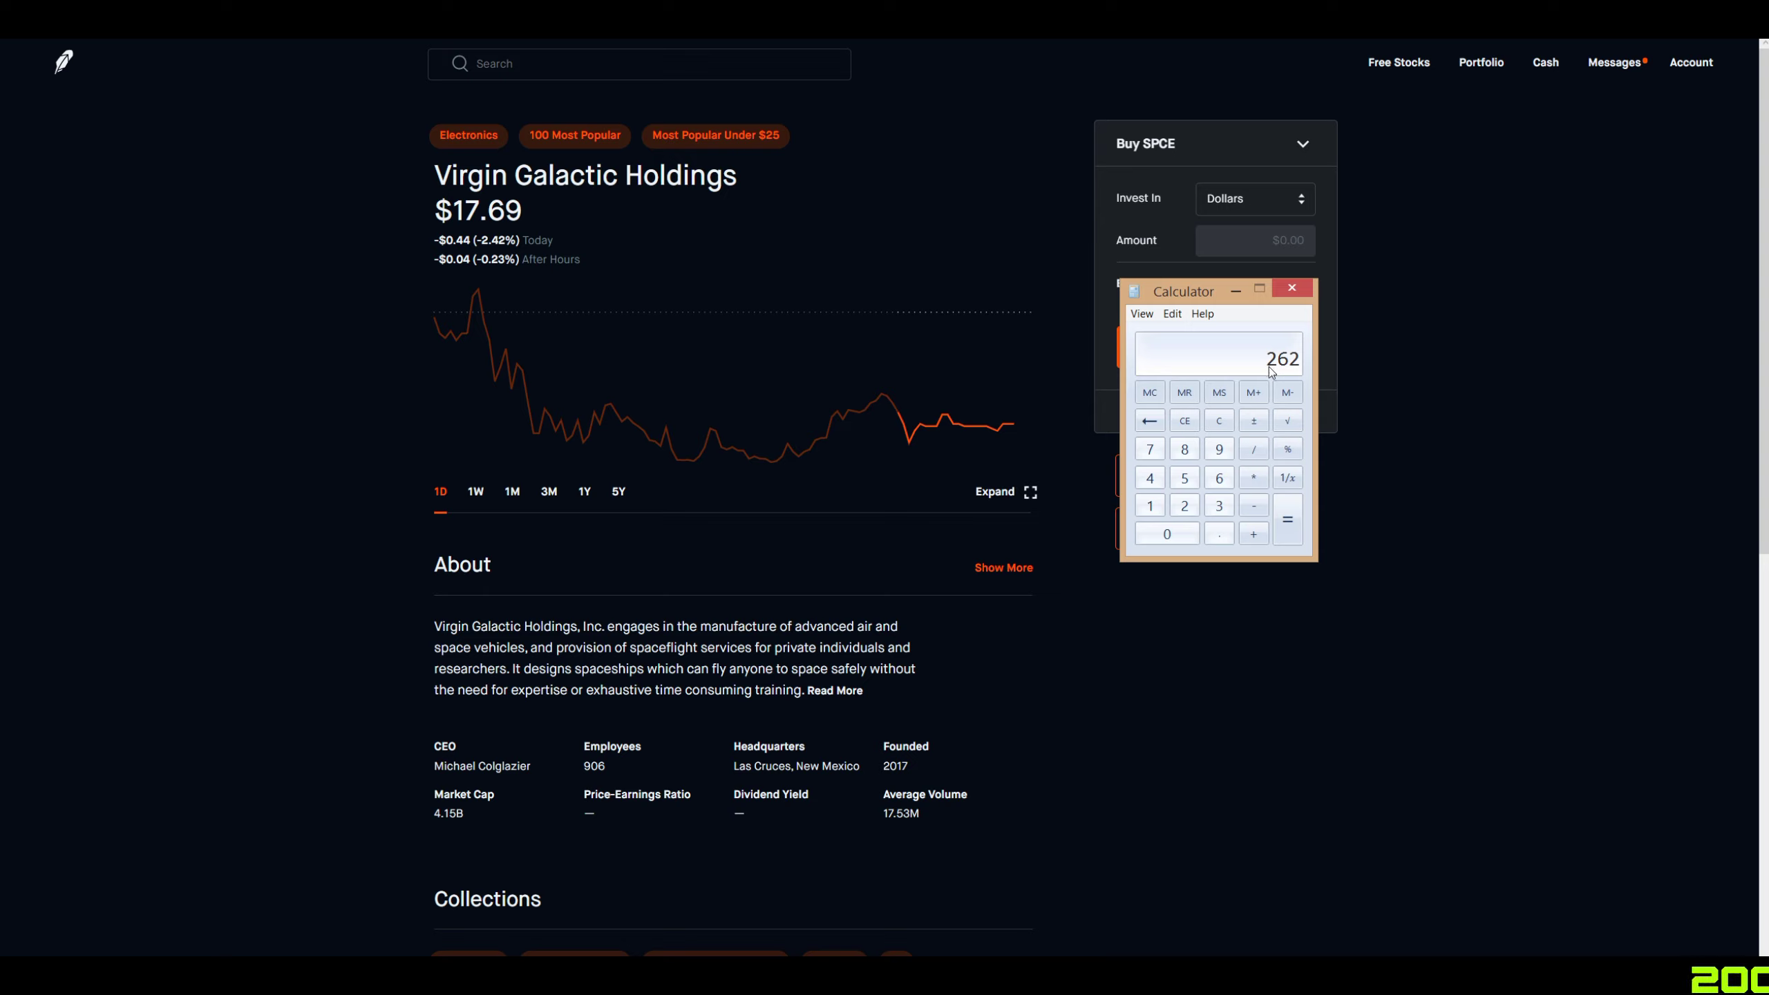
{"action": "left_click", "coordinate": [769, 67]}
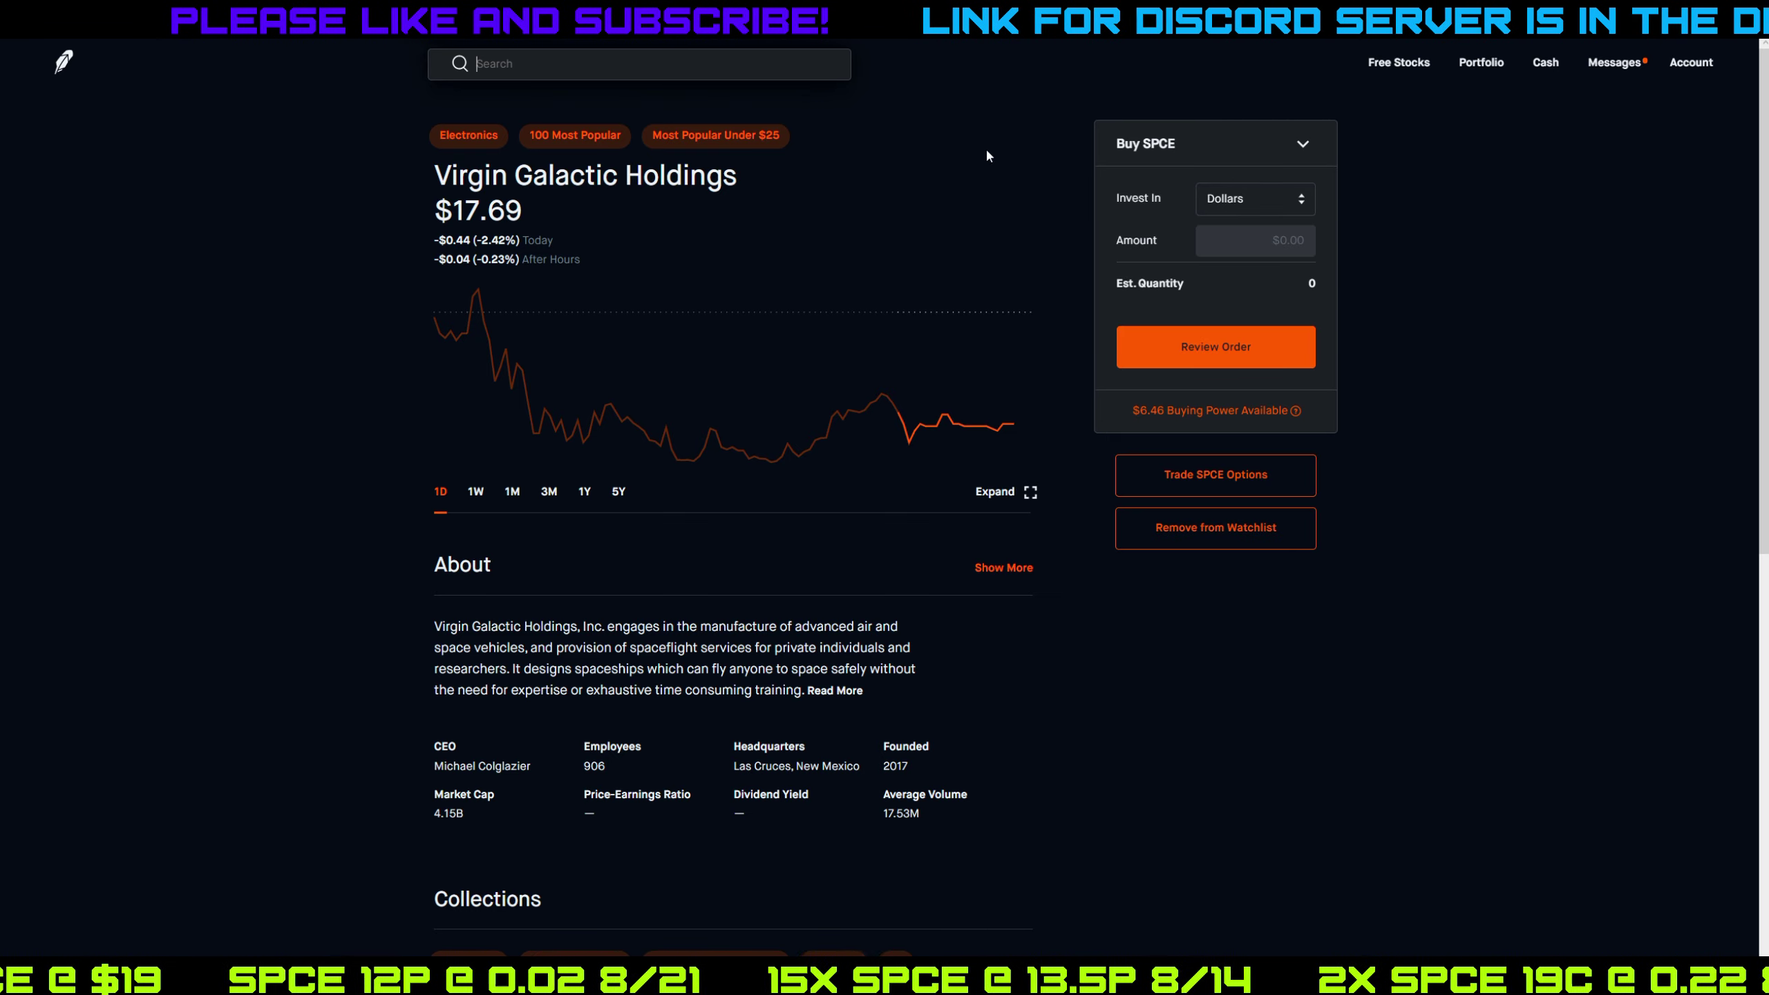
Search 'slv' and open the iShares Silver Trust (SLV) ETF page
{"action": "key", "text": "slash"}
{"action": "type", "text": "slv"}
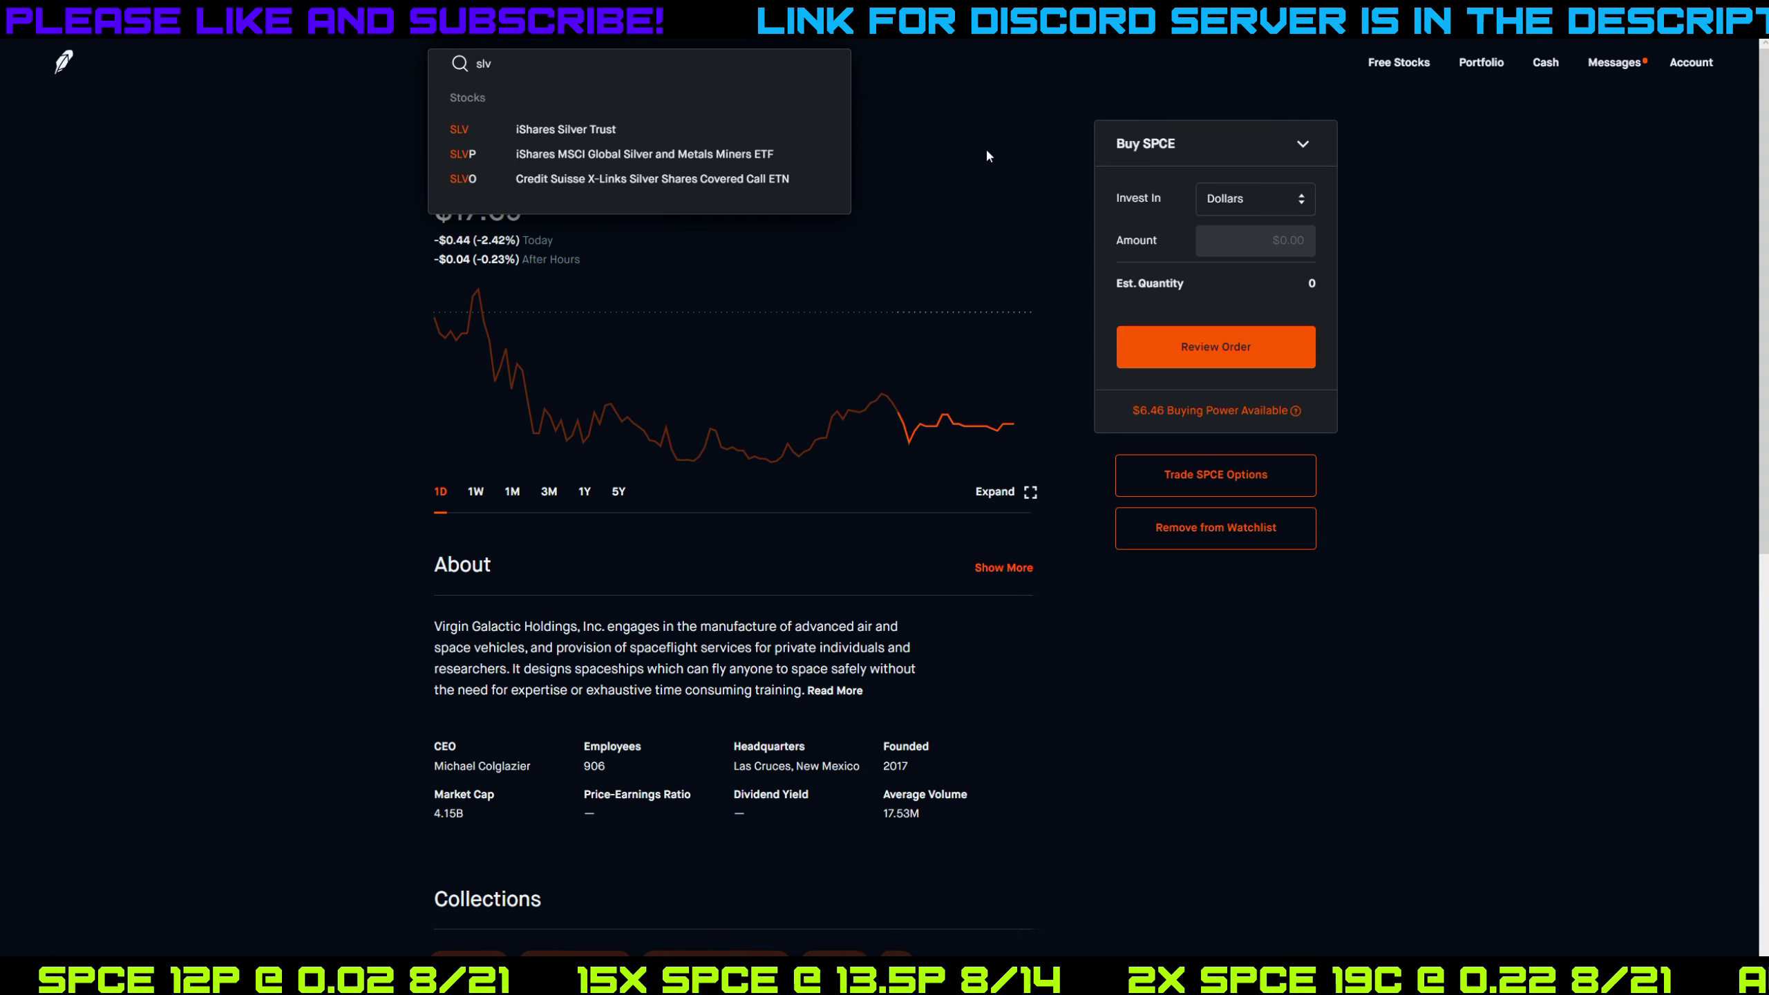
{"action": "left_click", "coordinate": [603, 131]}
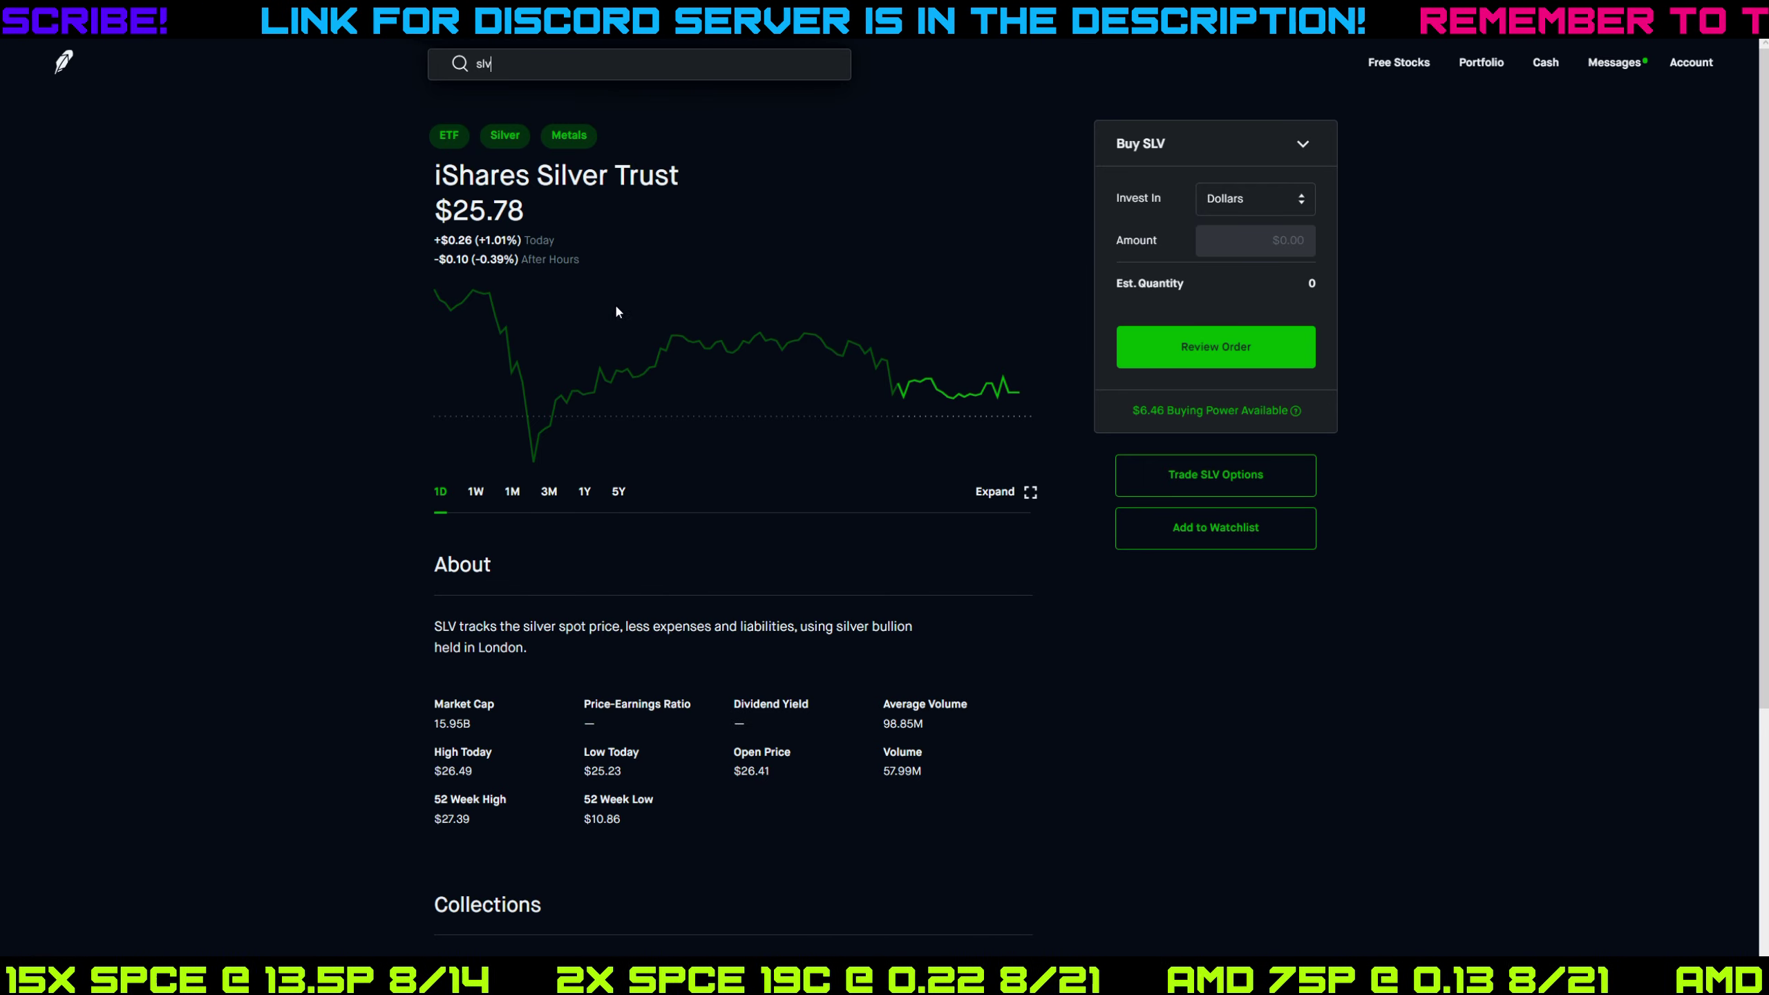
{"action": "mouse_move", "coordinate": [547, 460]}
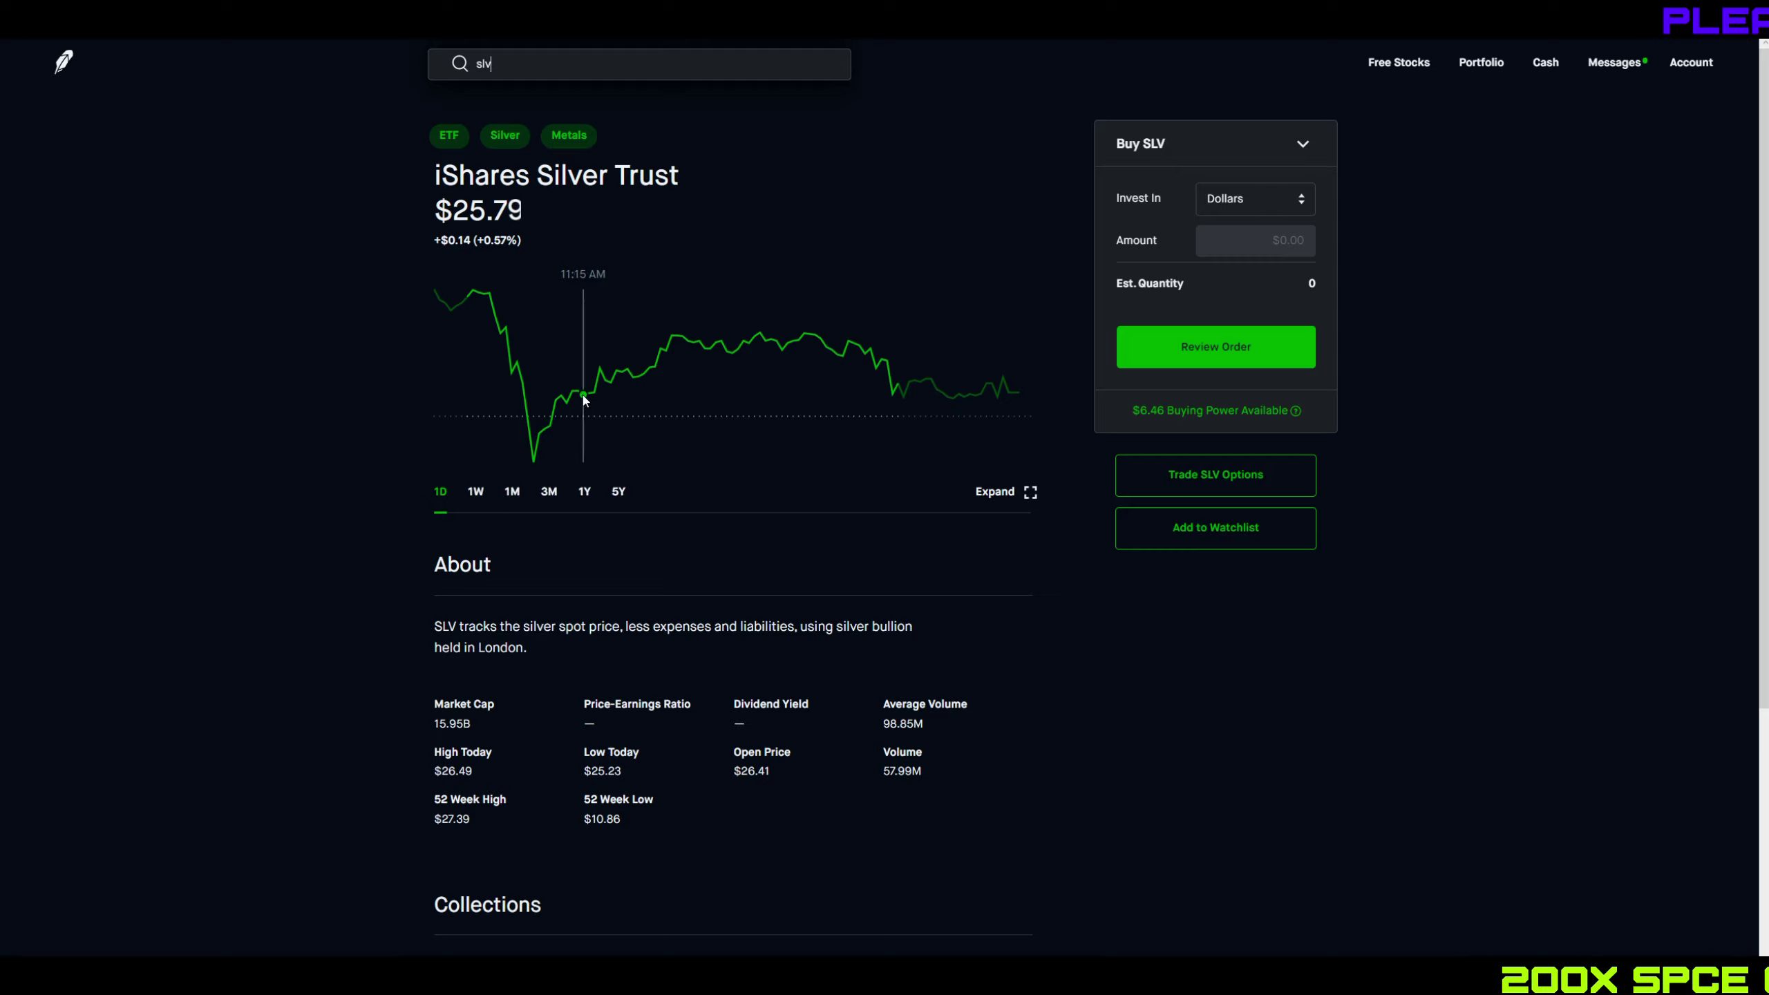
Show SLV's Sell Put option chain for the August 21 expiry, with the $22.5 put at $0.04
{"action": "left_click", "coordinate": [1184, 474]}
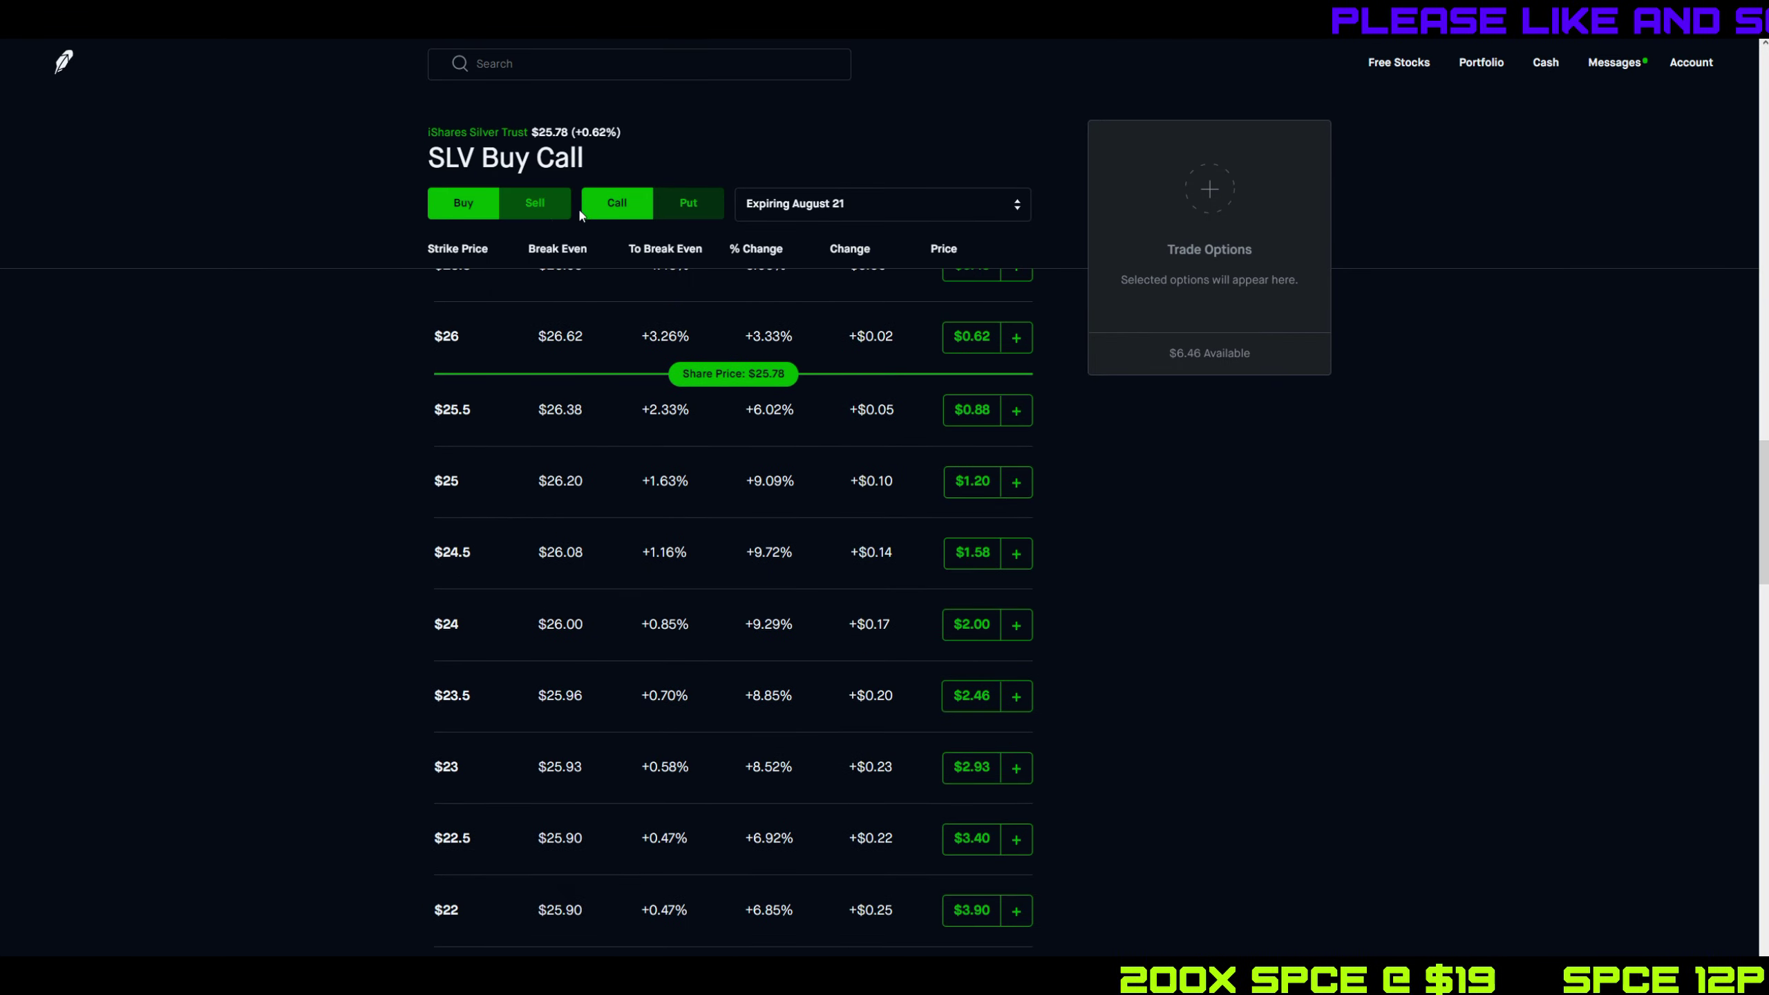
{"action": "left_click", "coordinate": [547, 206]}
{"action": "left_click", "coordinate": [679, 208]}
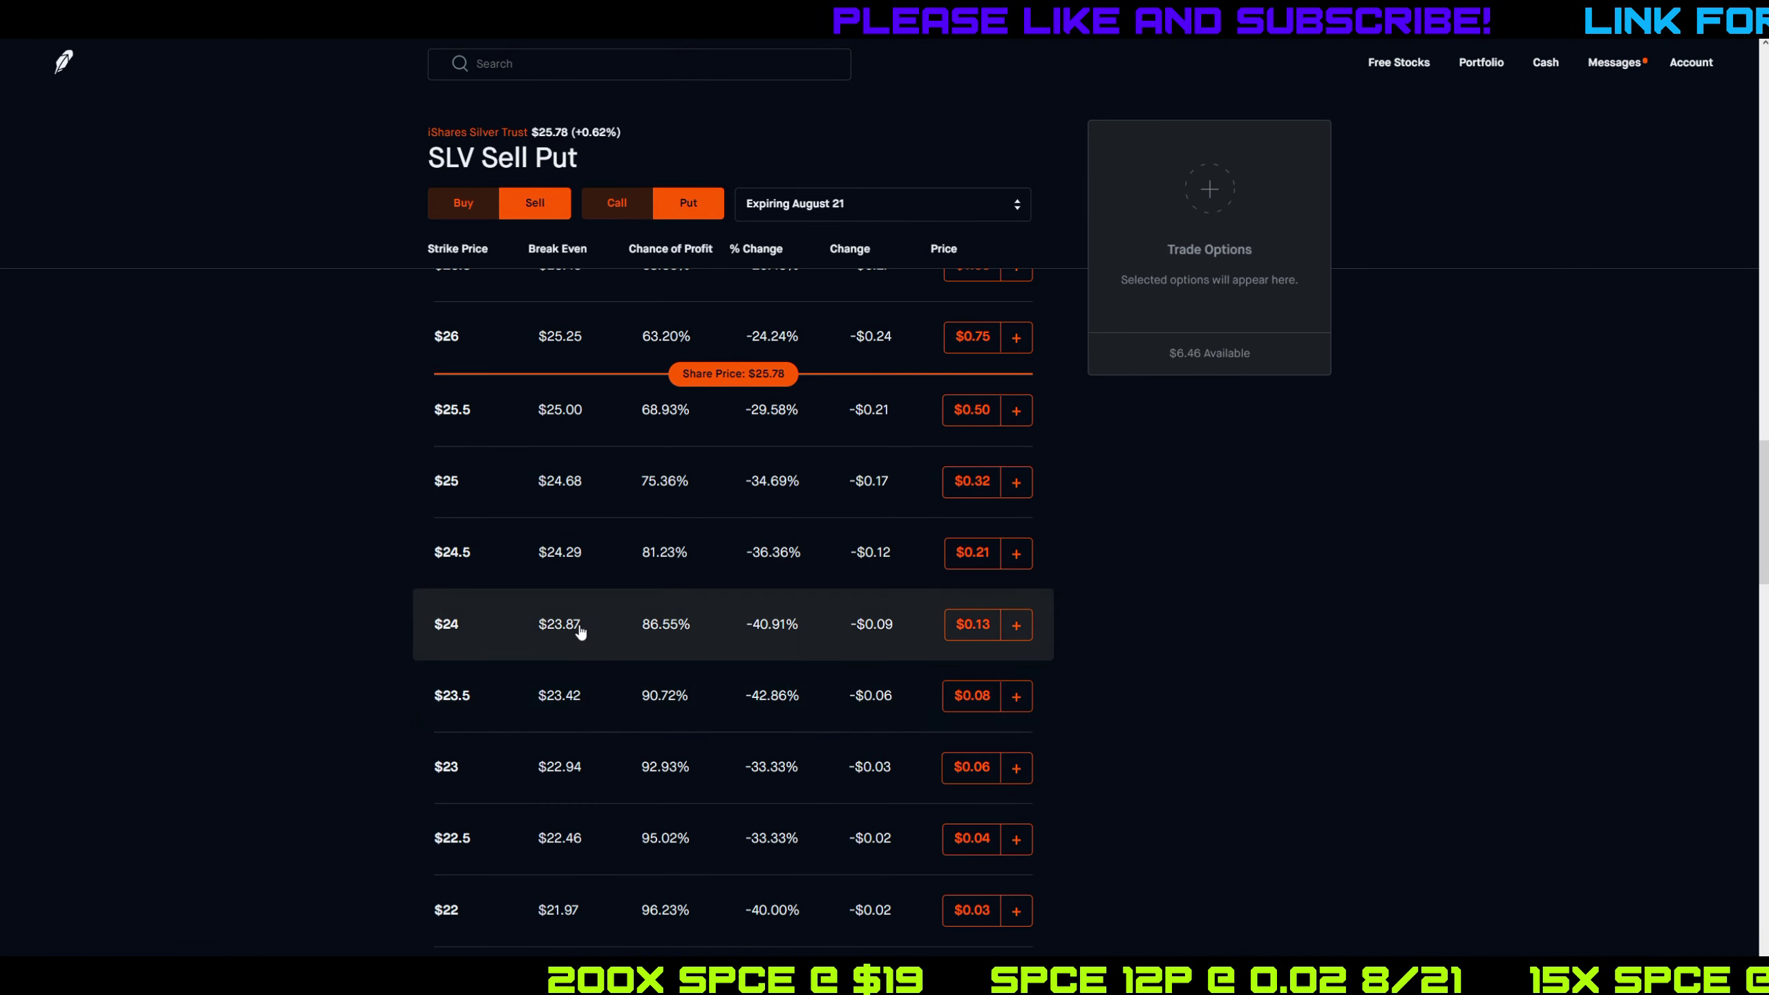
{"action": "scroll", "coordinate": [488, 749], "scroll_direction": "down", "scroll_amount": 1}
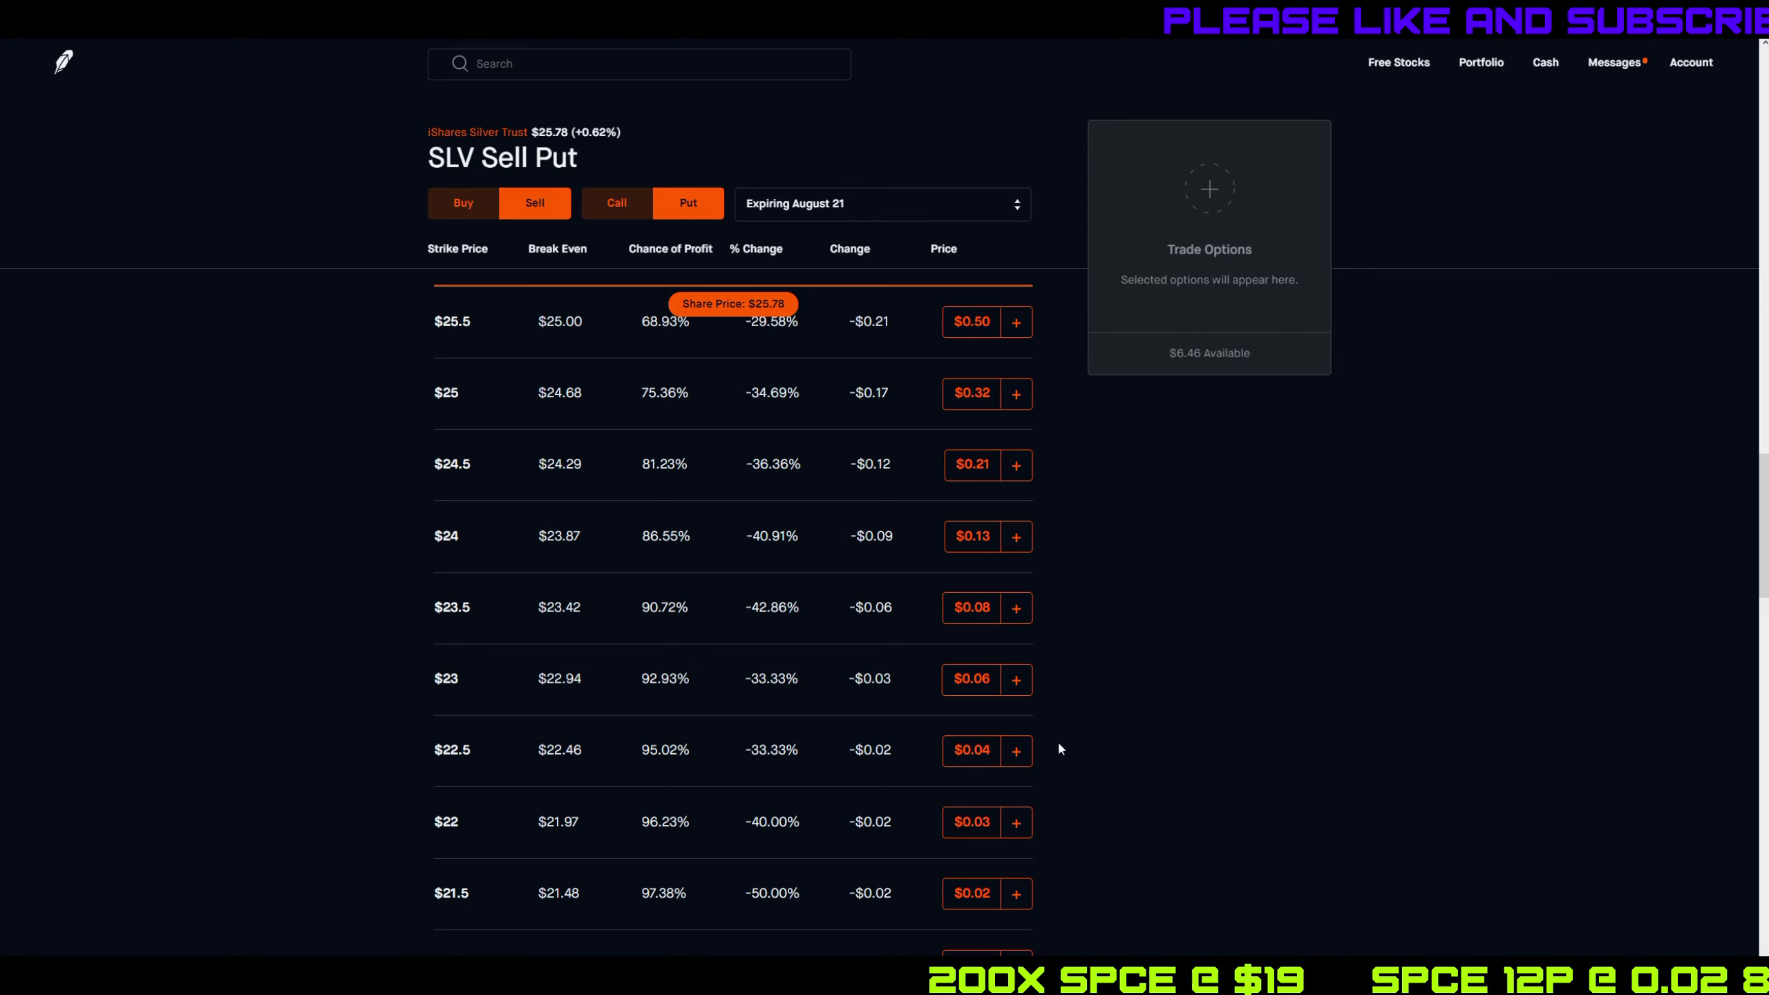
Search 'spce' and open the Virgin Galactic Holdings stock page
{"action": "left_click", "coordinate": [601, 64]}
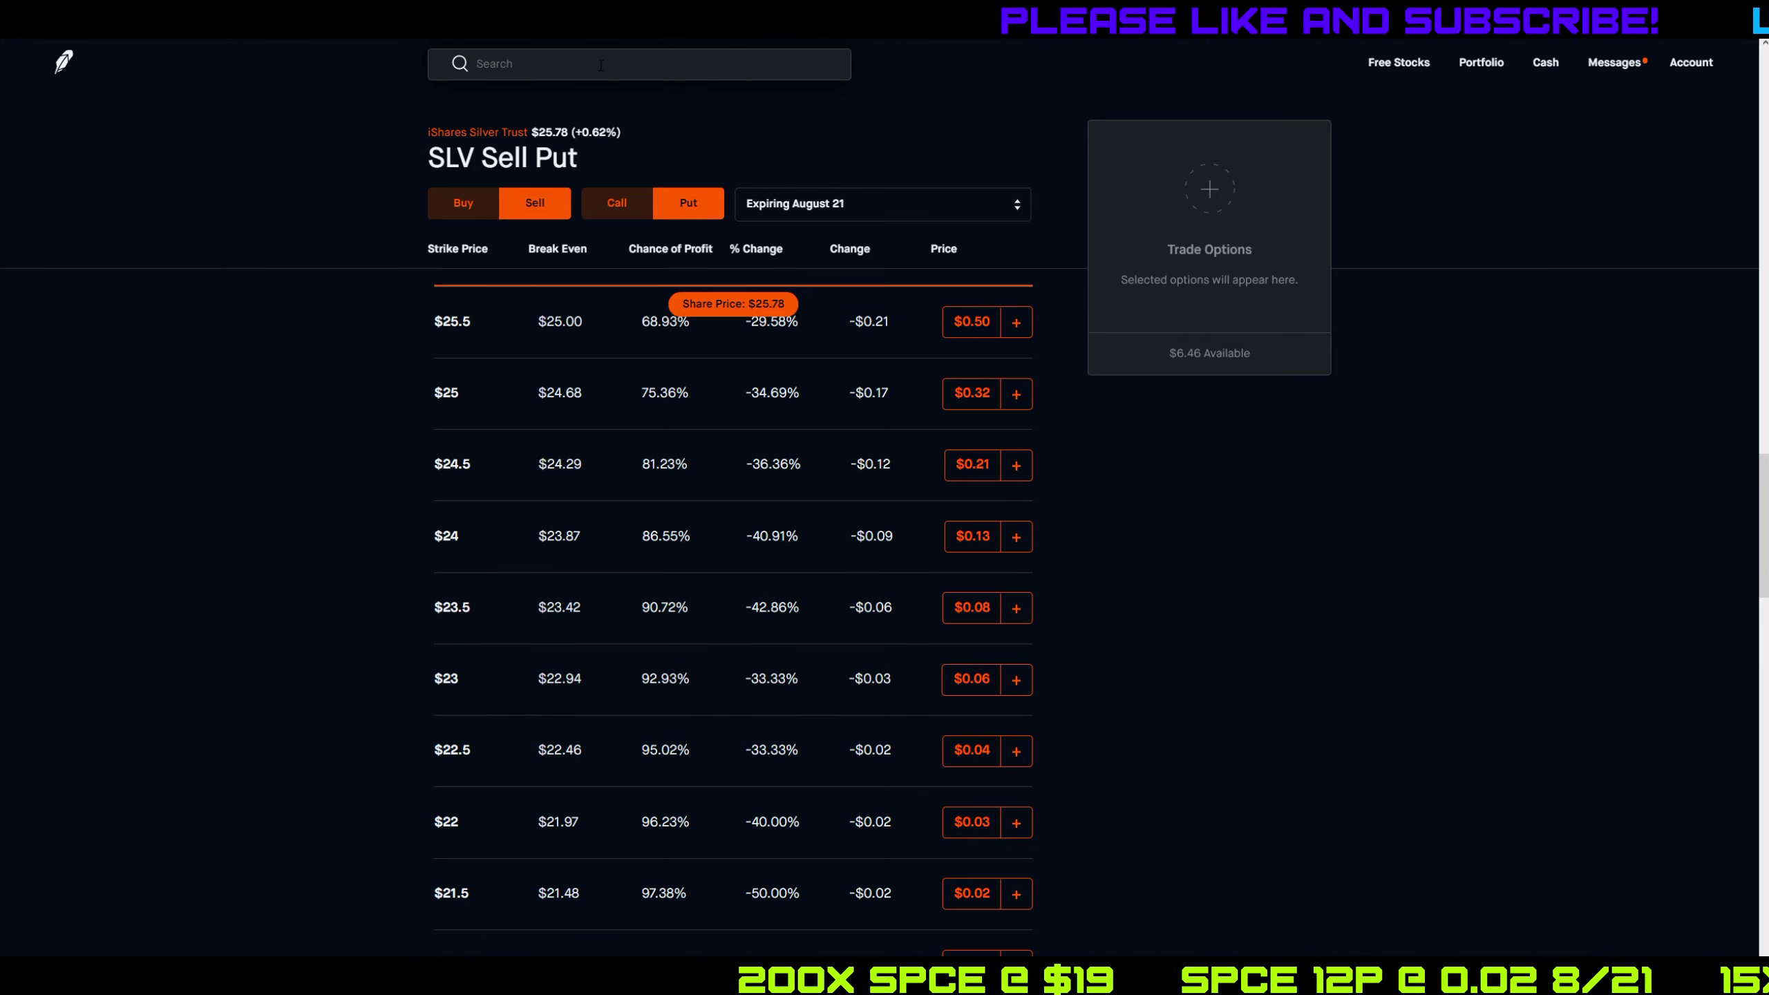
{"action": "type", "text": "spce"}
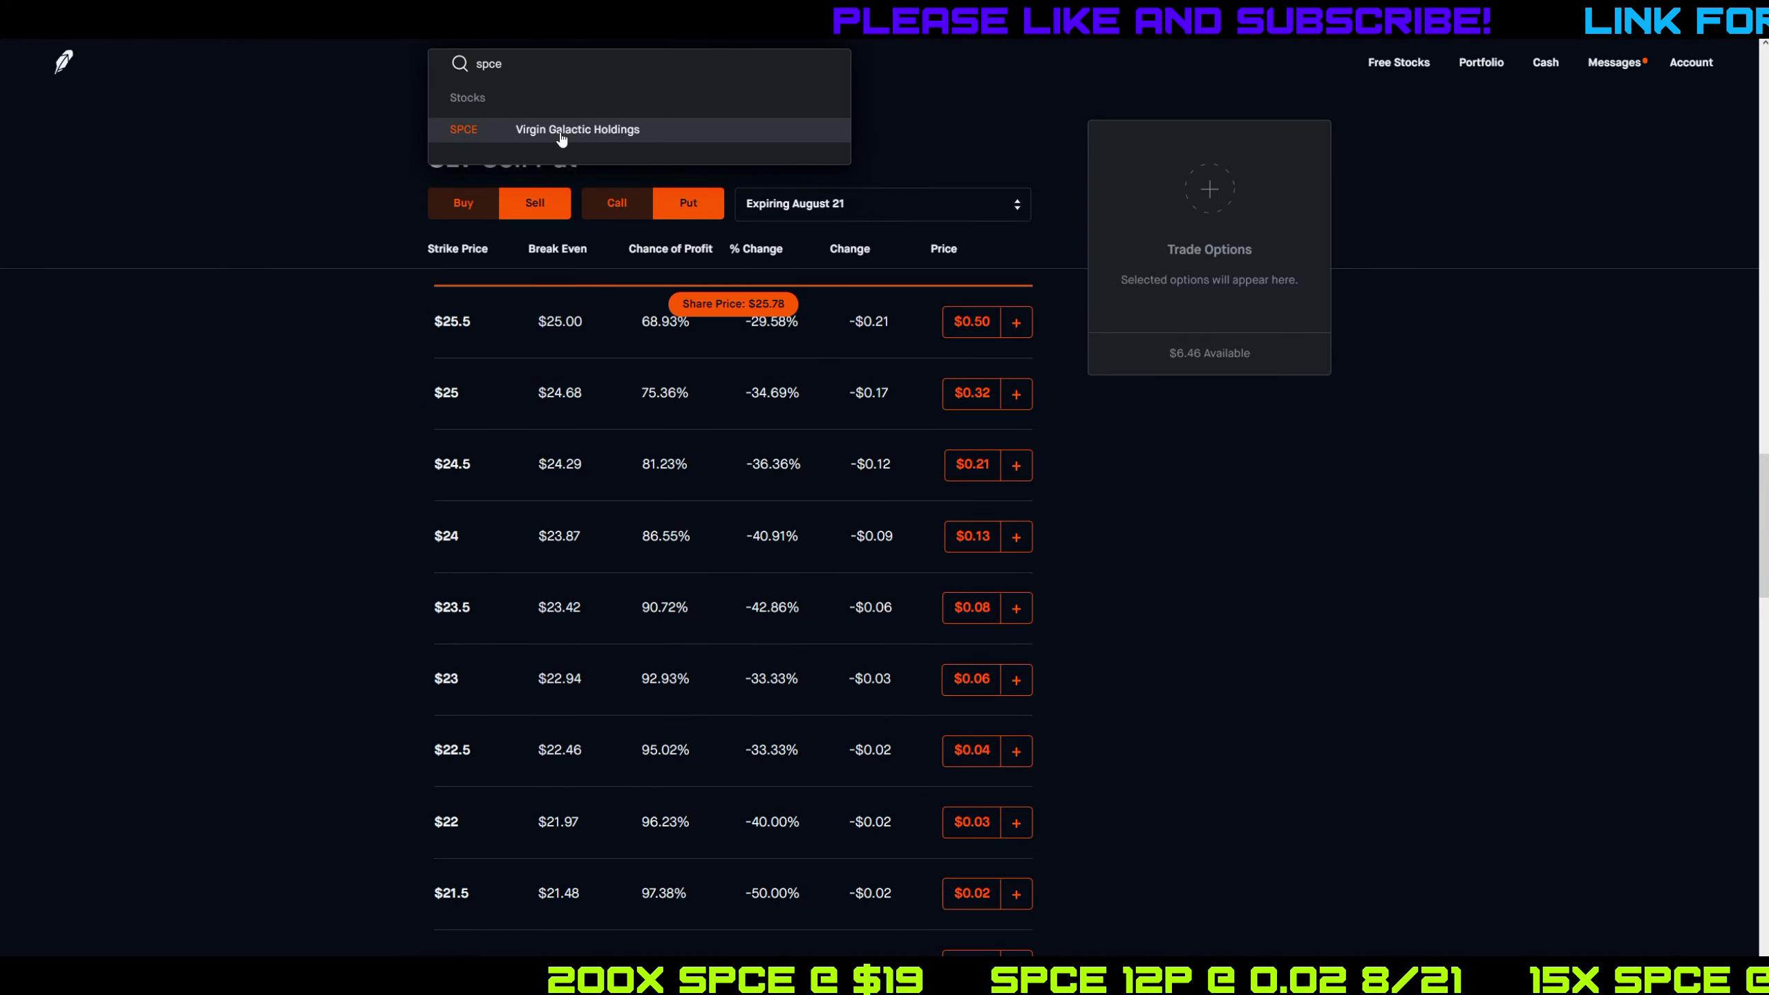
{"action": "left_click", "coordinate": [561, 139]}
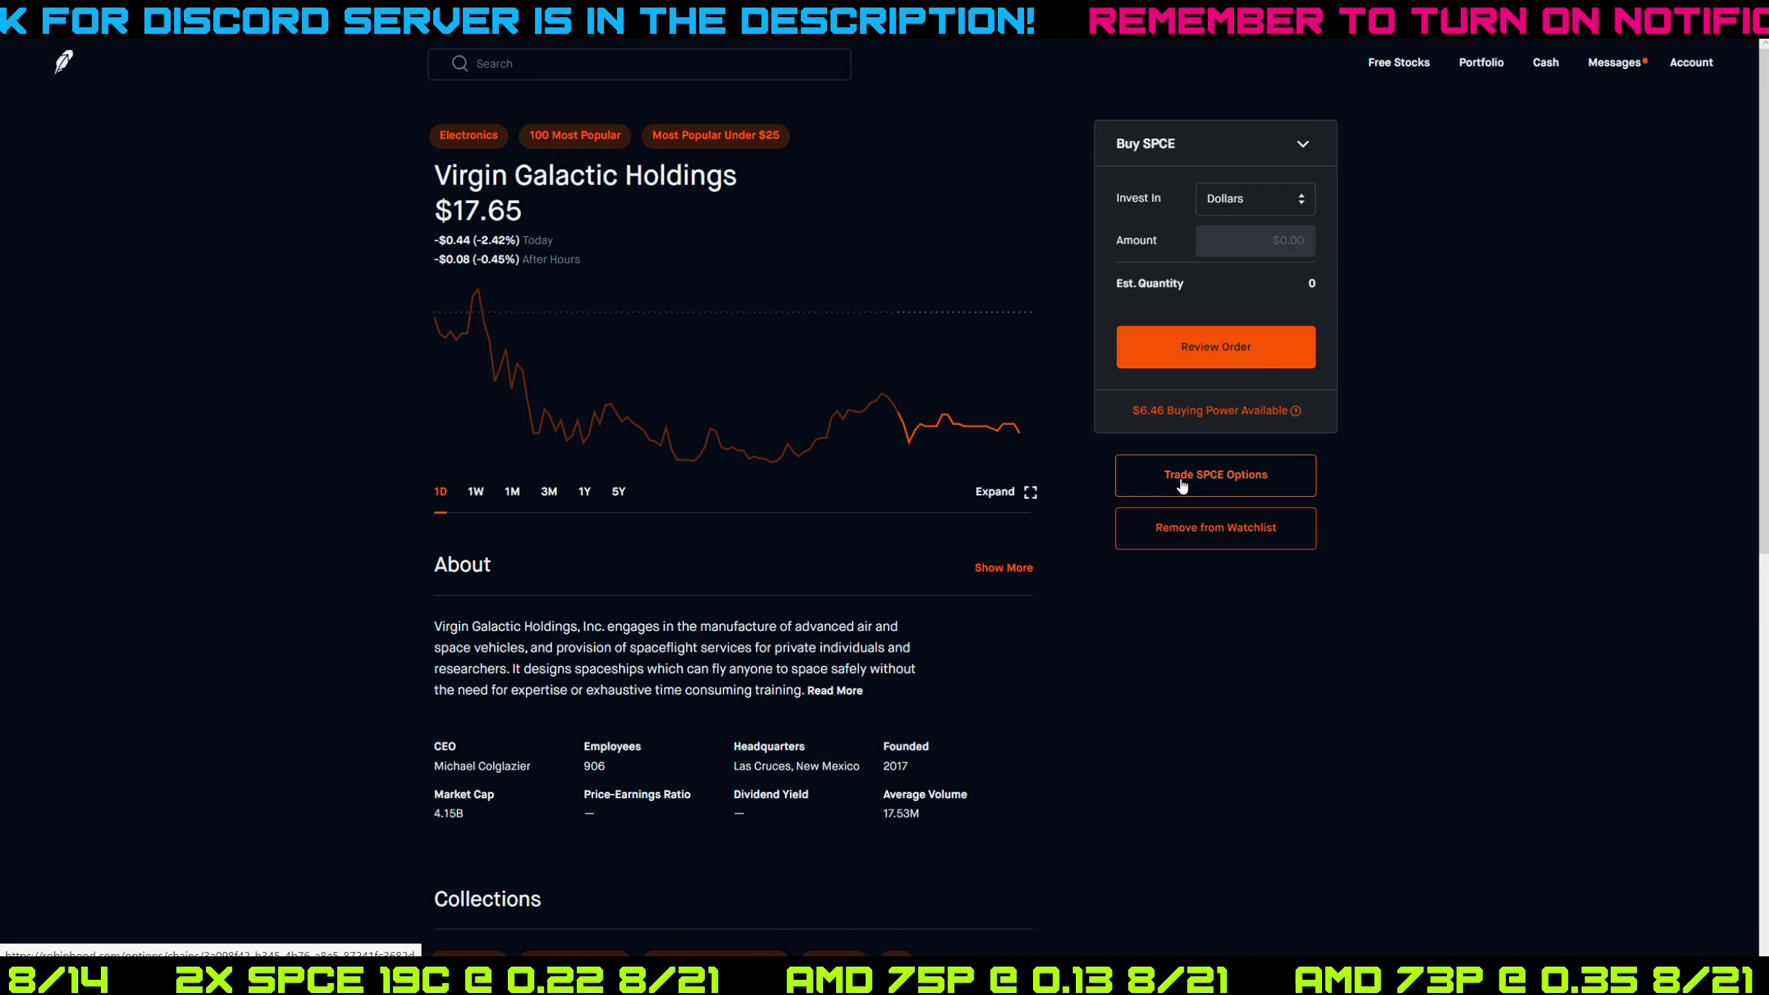
Show SPCE's Sell Put chain for August 21, scrolled to strikes down to $11
{"action": "left_click", "coordinate": [1182, 481]}
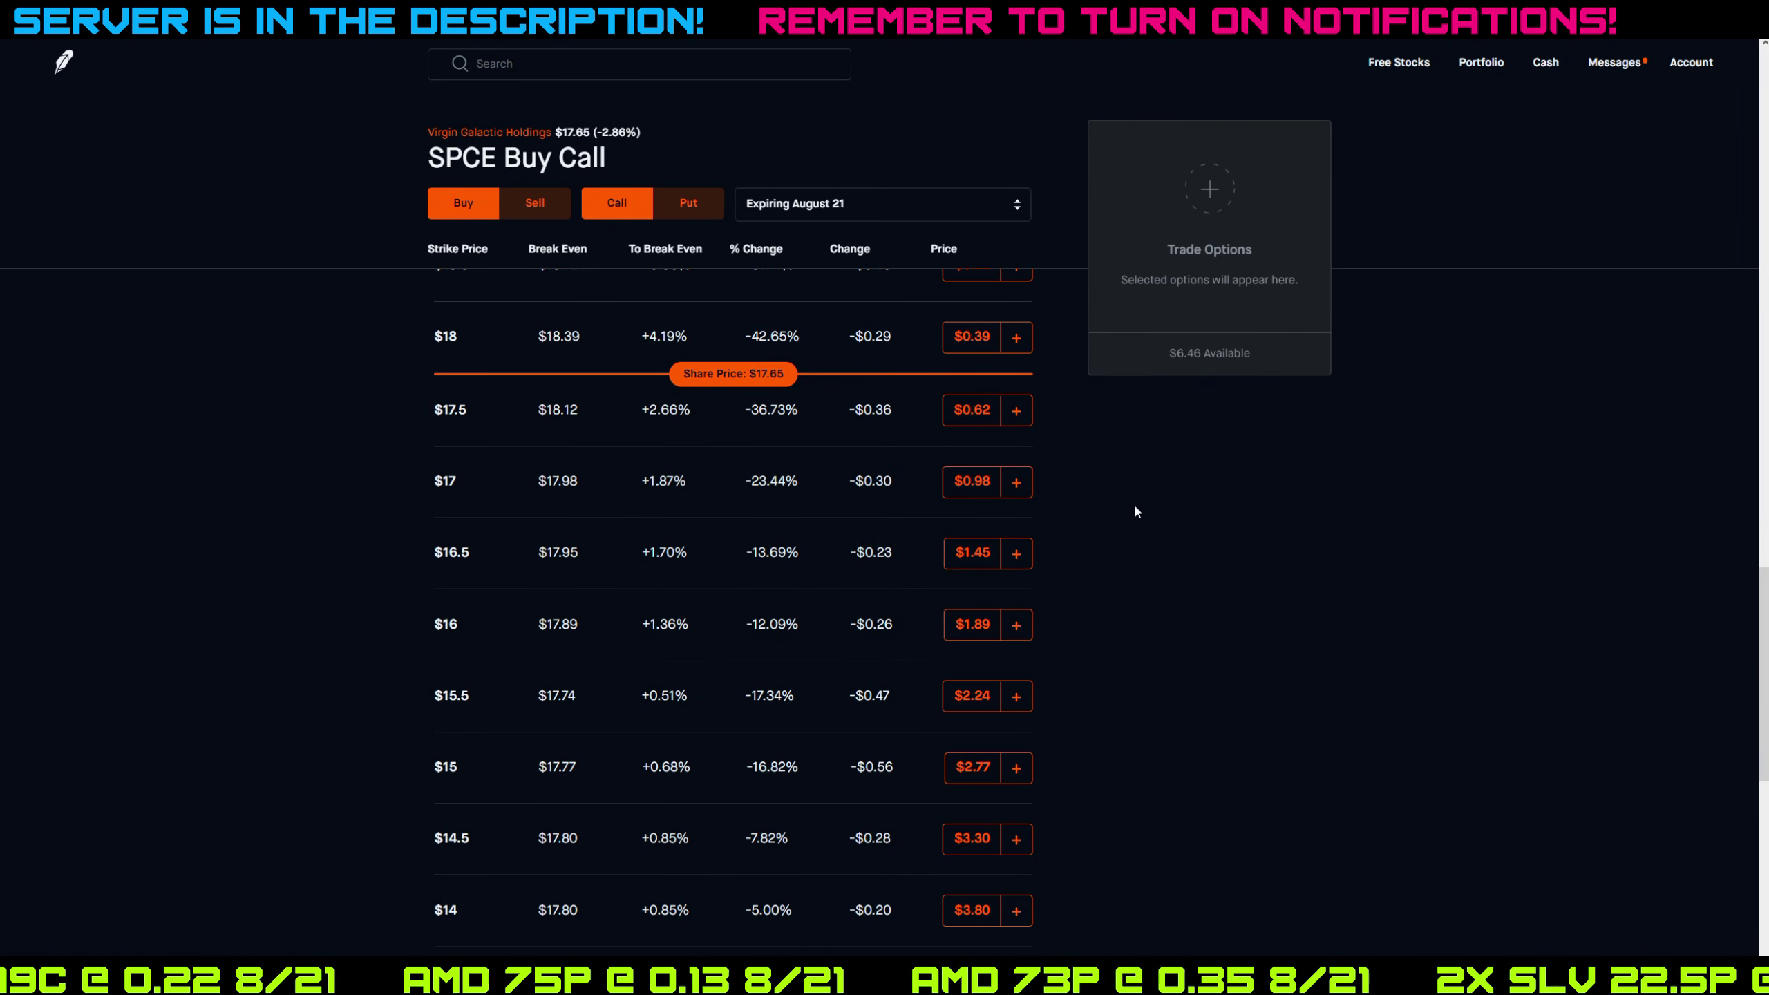
{"action": "left_click", "coordinate": [535, 202]}
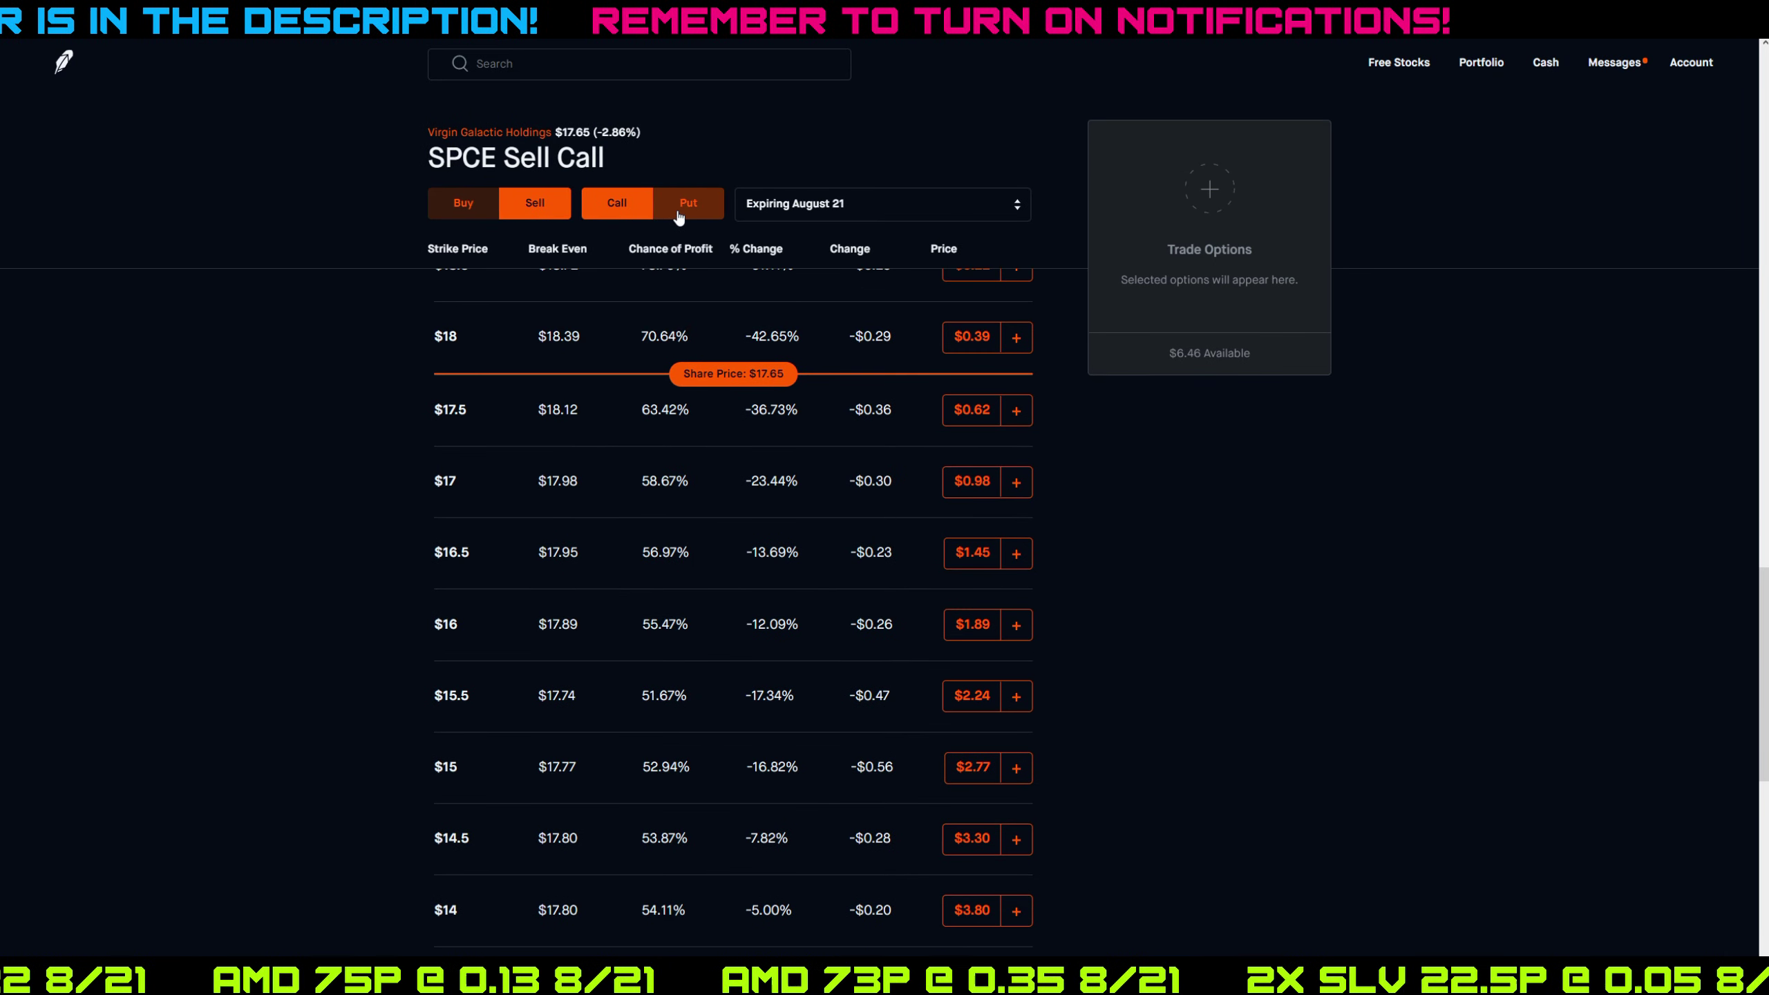
{"action": "left_click", "coordinate": [688, 202]}
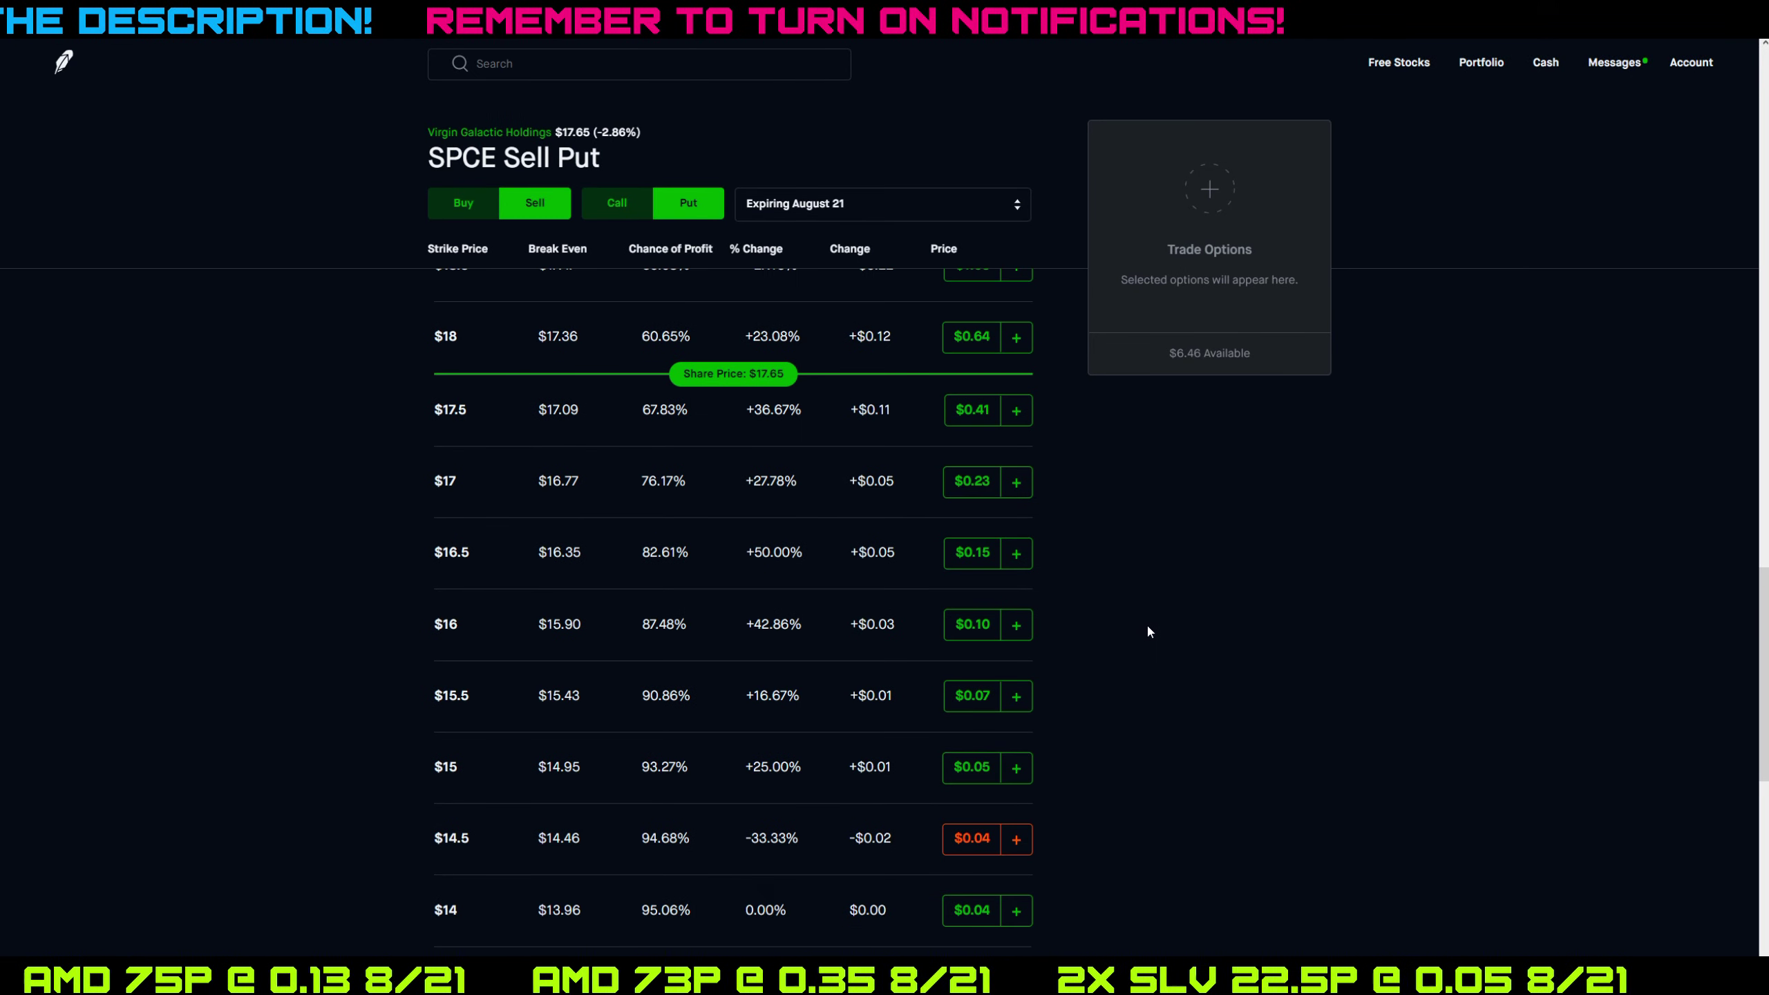
{"action": "scroll", "coordinate": [1145, 627], "scroll_direction": "down", "scroll_amount": 5}
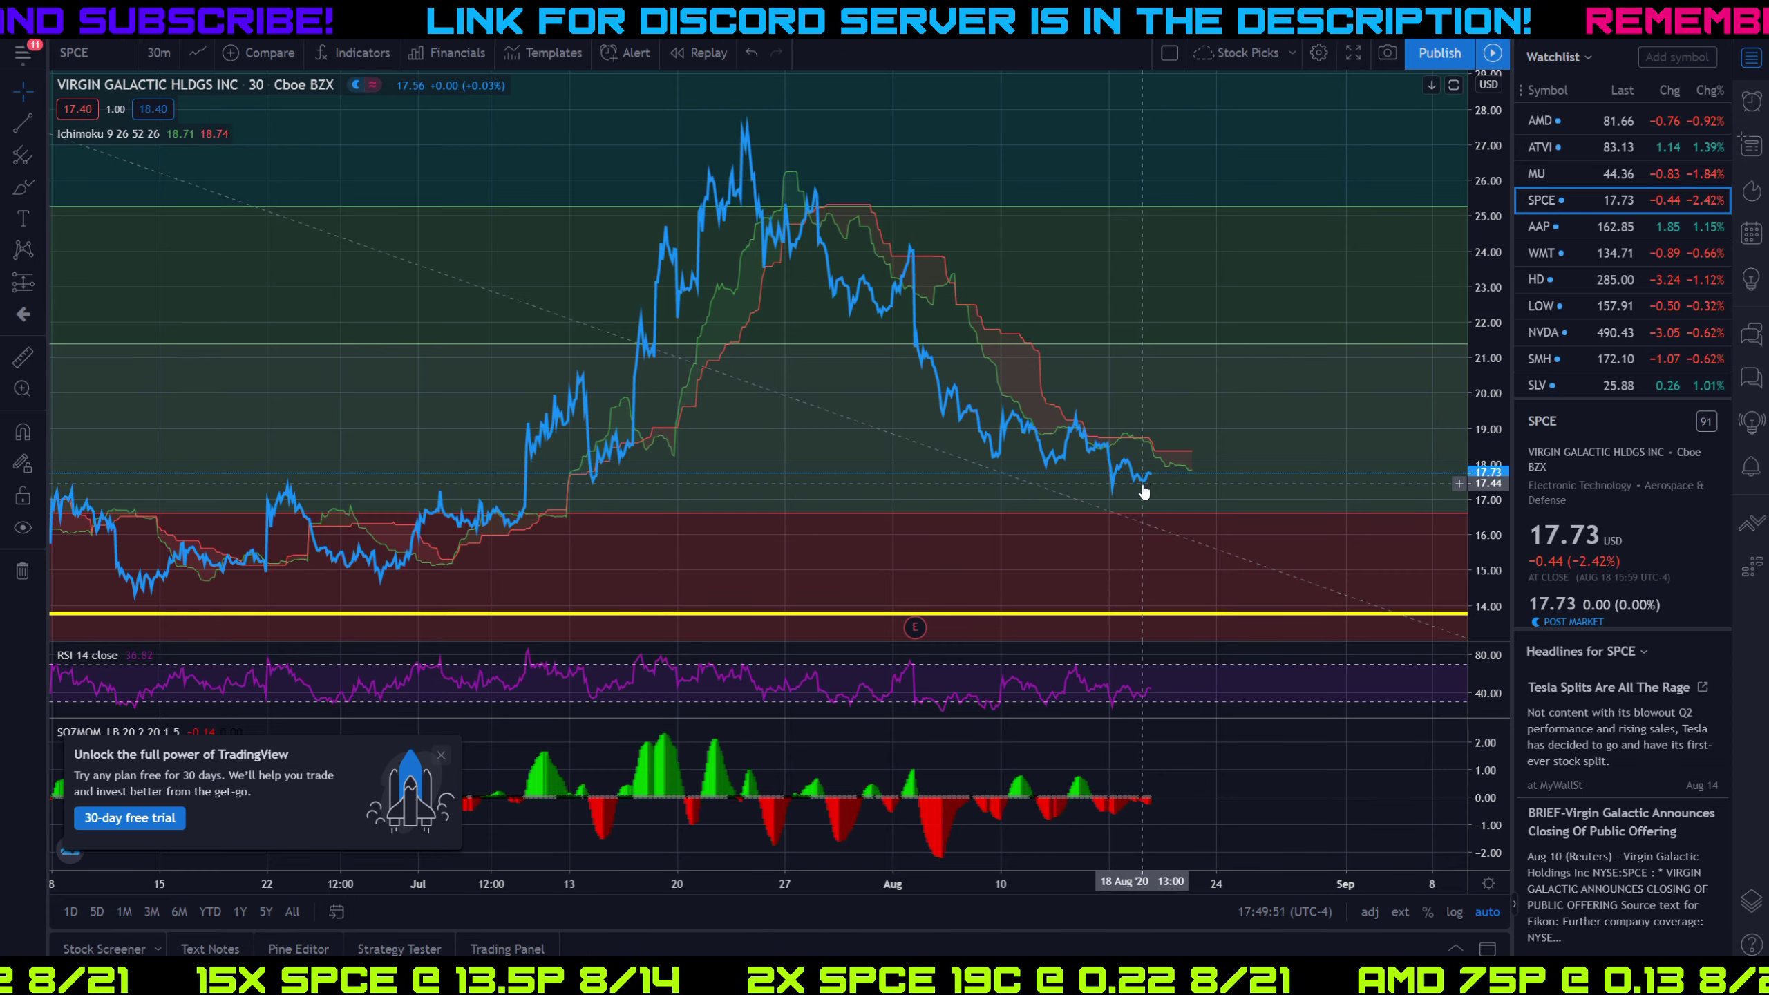
Zoom out the 30-minute SPCE chart to span late April through early September
{"action": "scroll", "coordinate": [1149, 494], "scroll_direction": "down", "scroll_amount": 4}
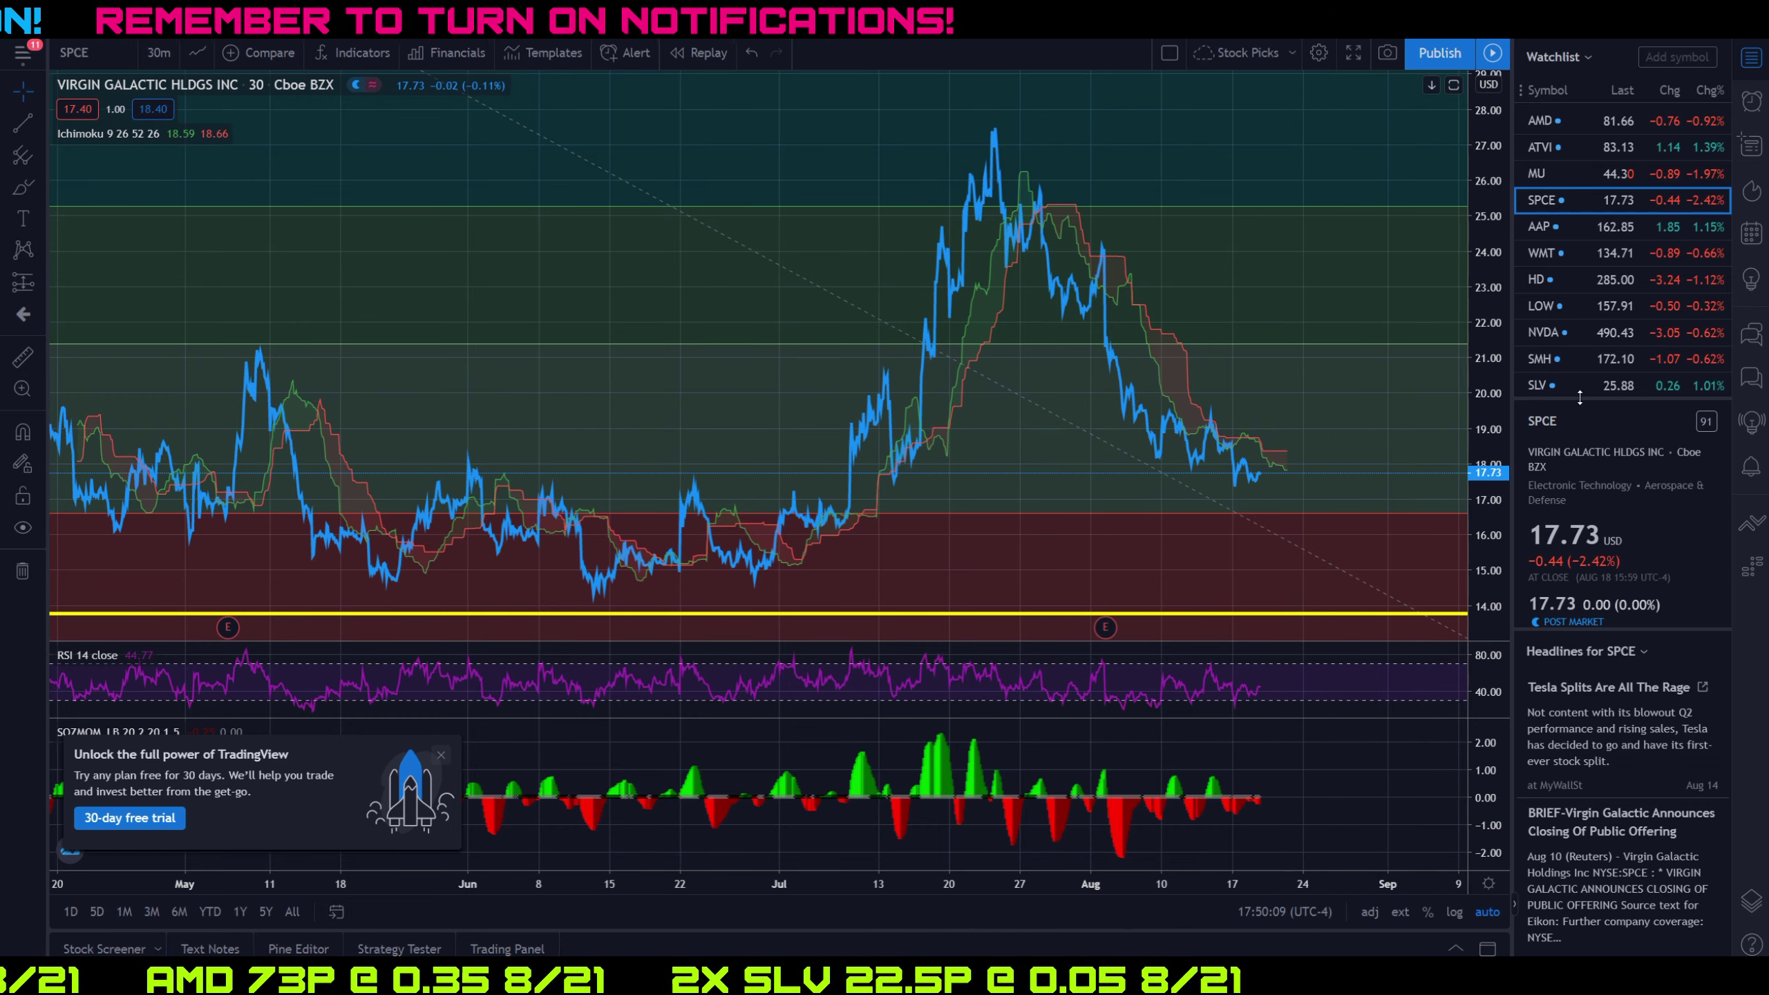
Switch the TradingView chart to SLV, then to AMD, zooming the AMD chart
{"action": "left_click", "coordinate": [1560, 385]}
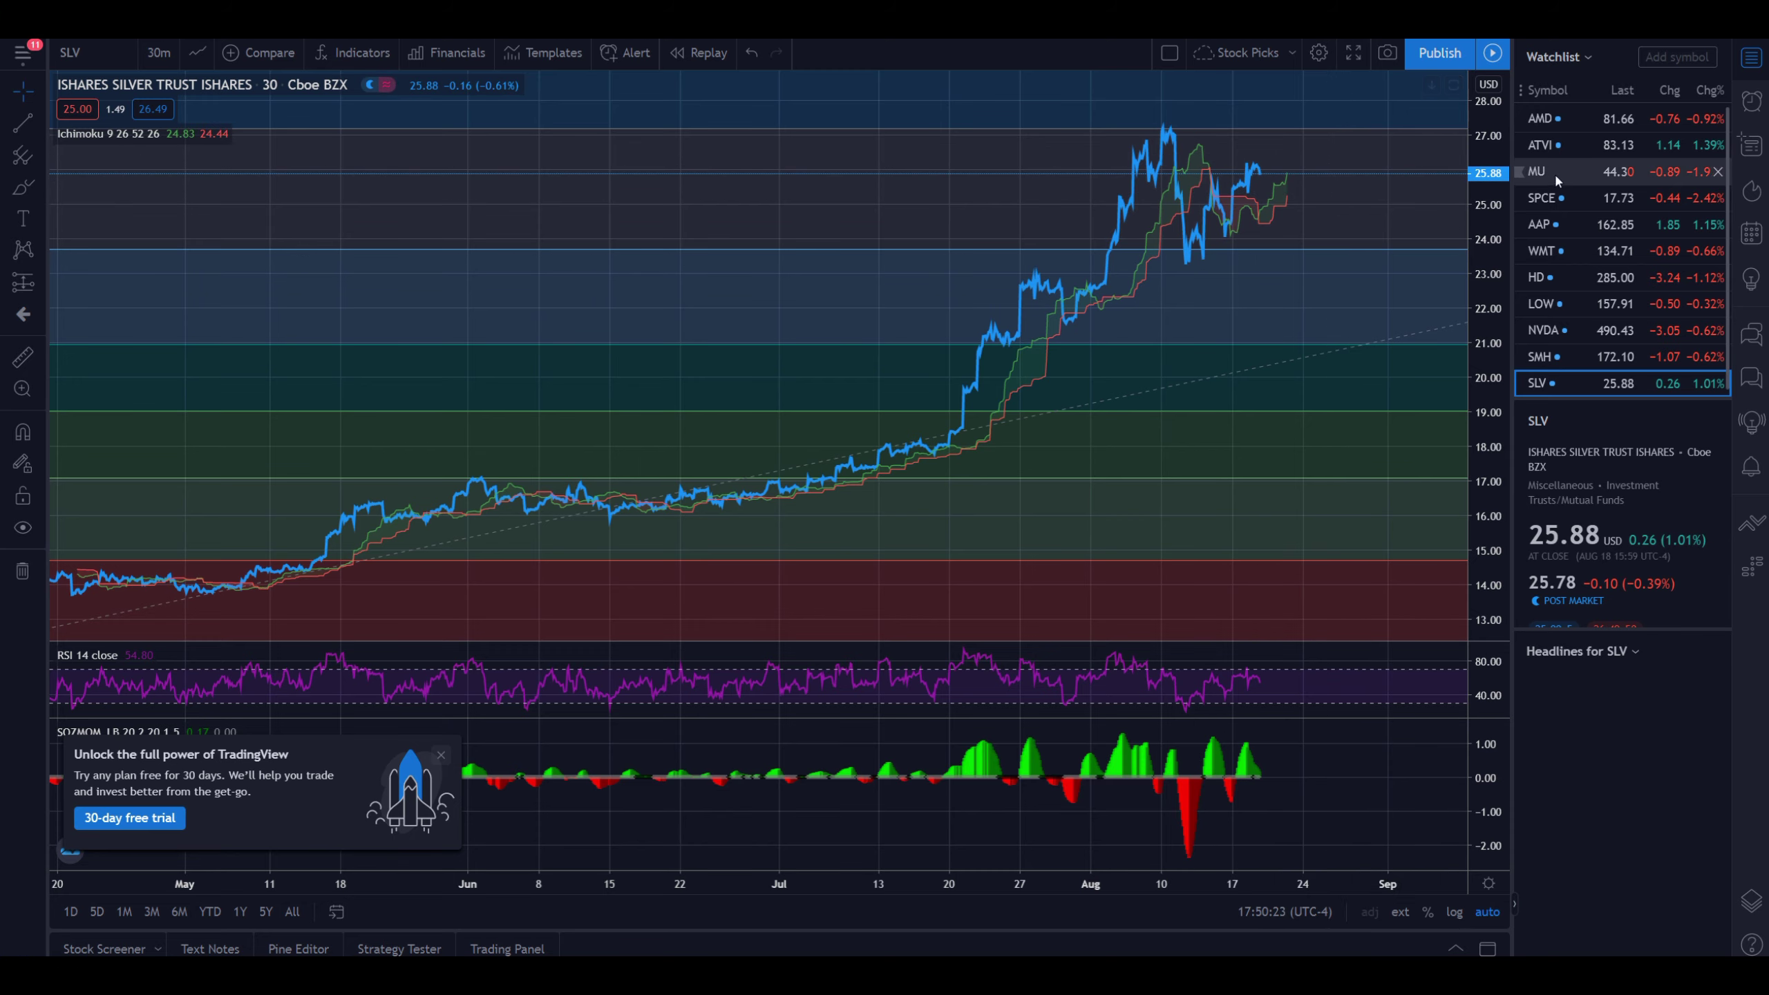
{"action": "left_click", "coordinate": [1553, 118]}
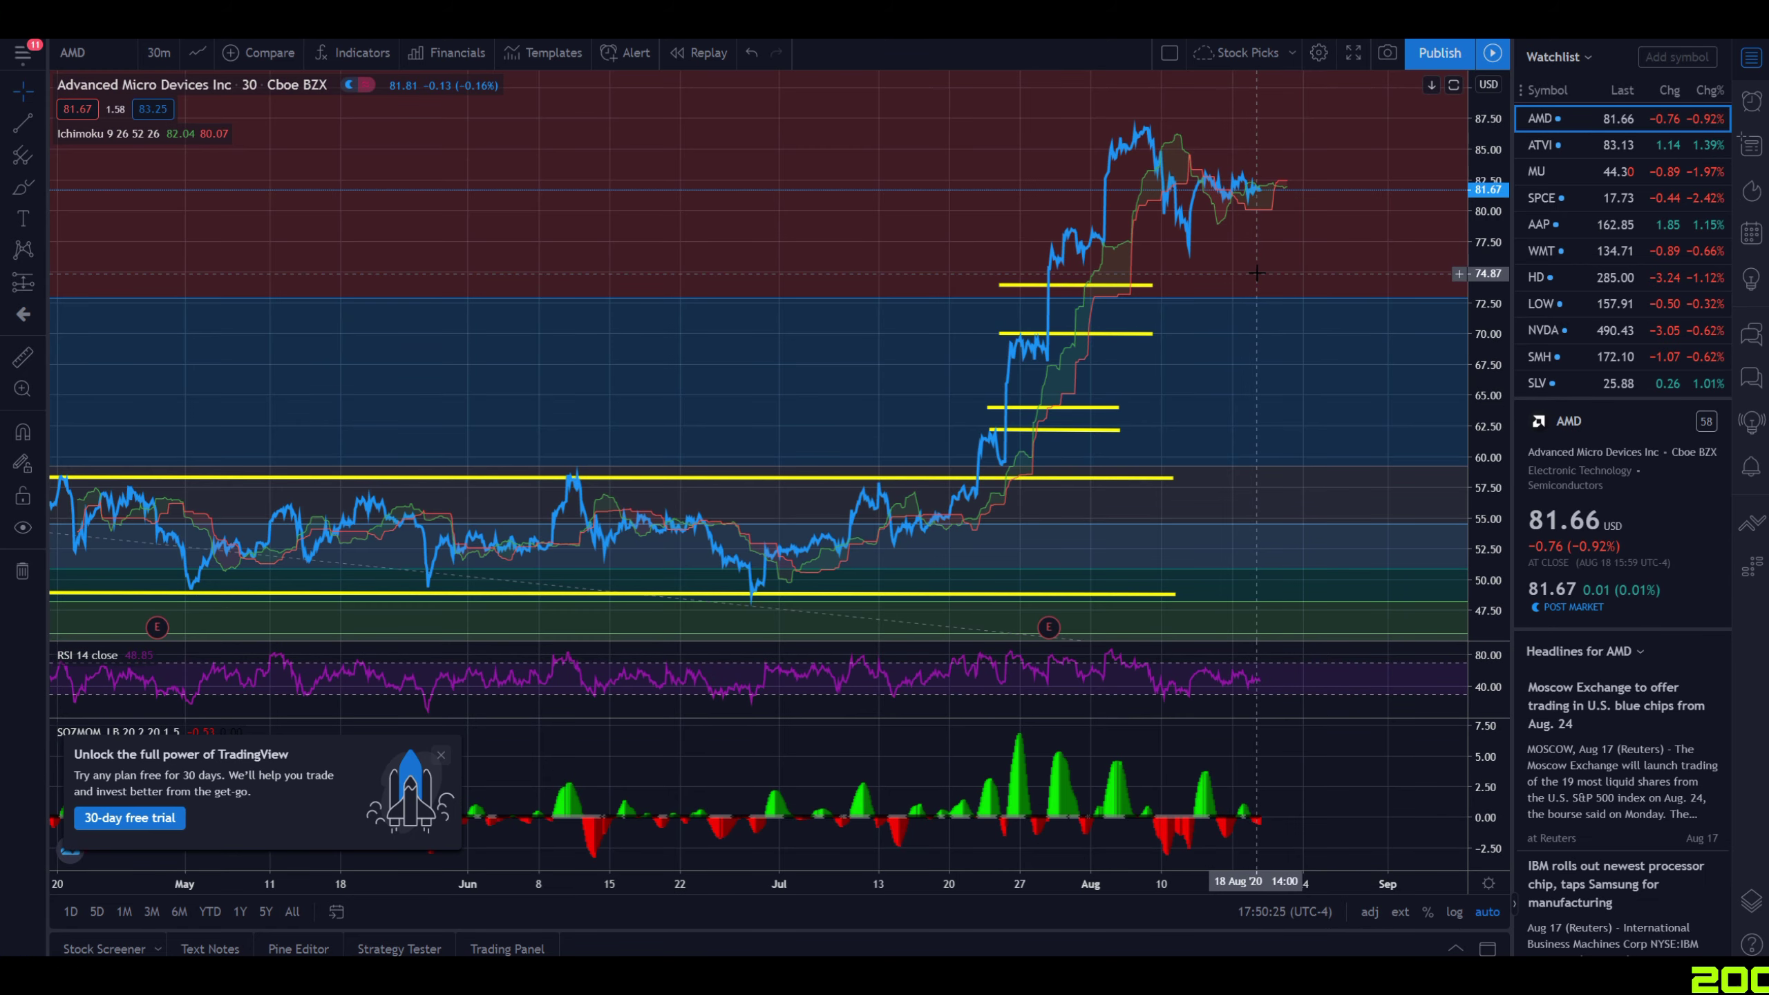
{"action": "scroll", "coordinate": [1257, 273], "scroll_direction": "up", "scroll_amount": 3}
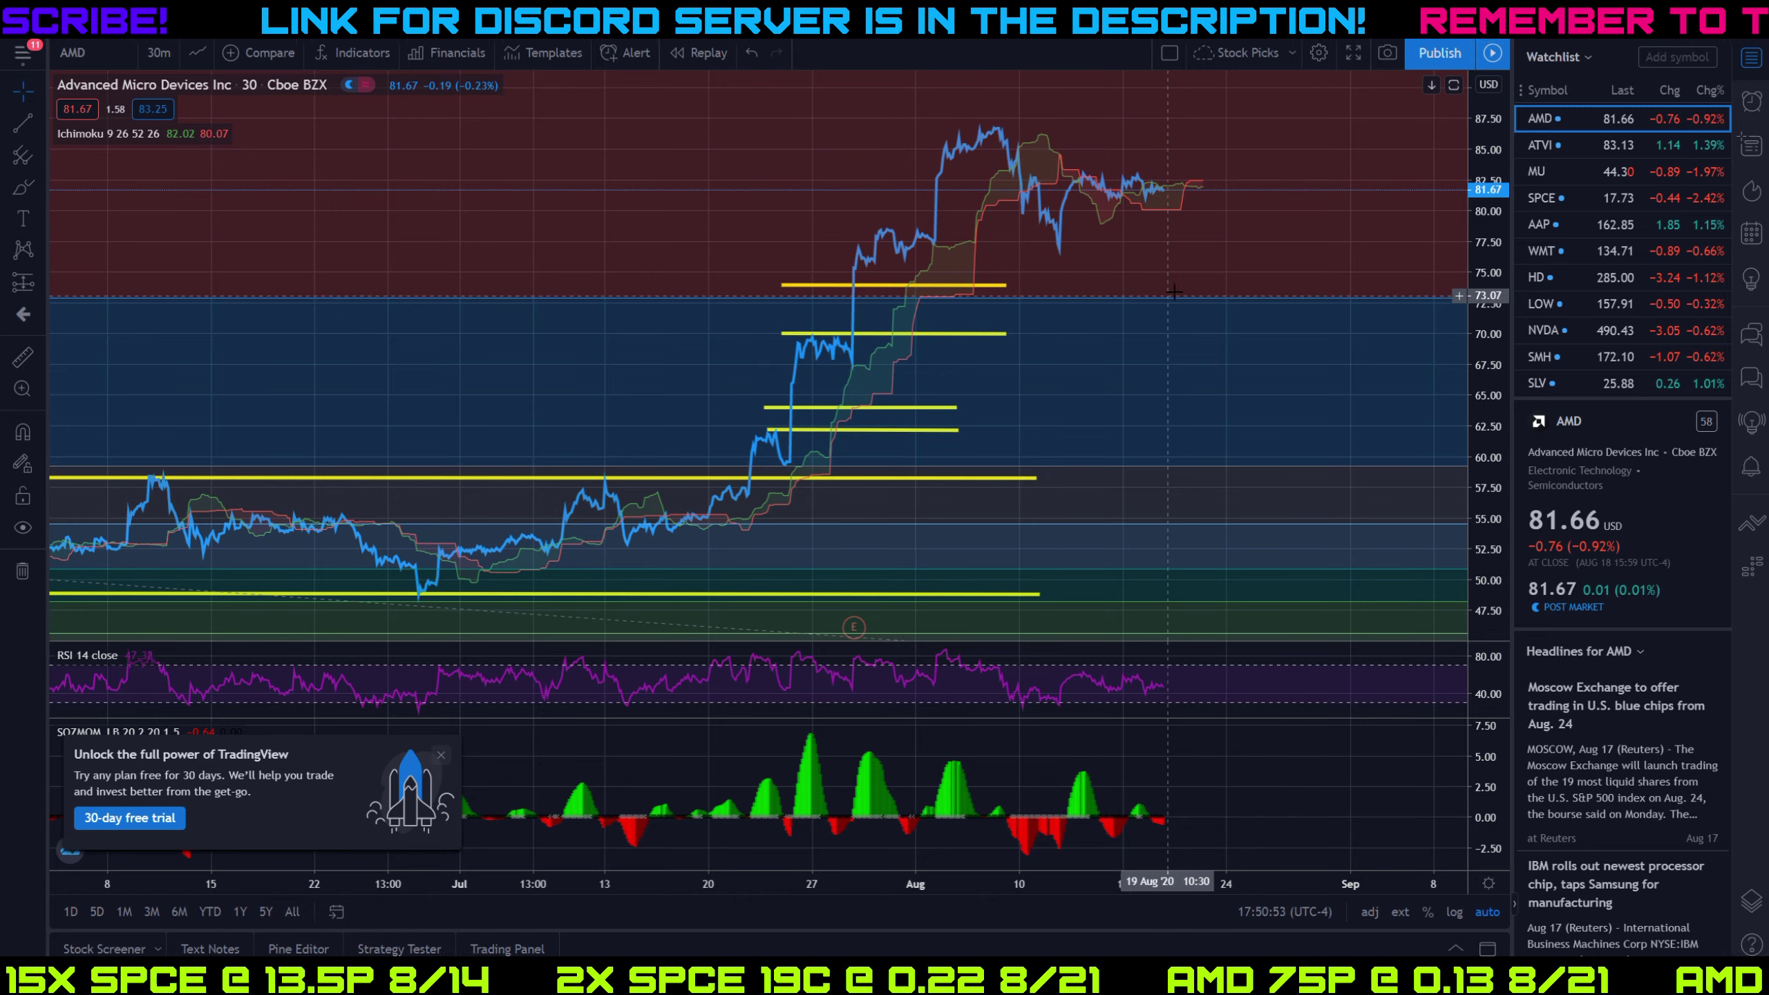
Open the Micron (MU) chart, zoom out, and close the 'Unlock the full power' promo
{"action": "left_click", "coordinate": [1570, 174]}
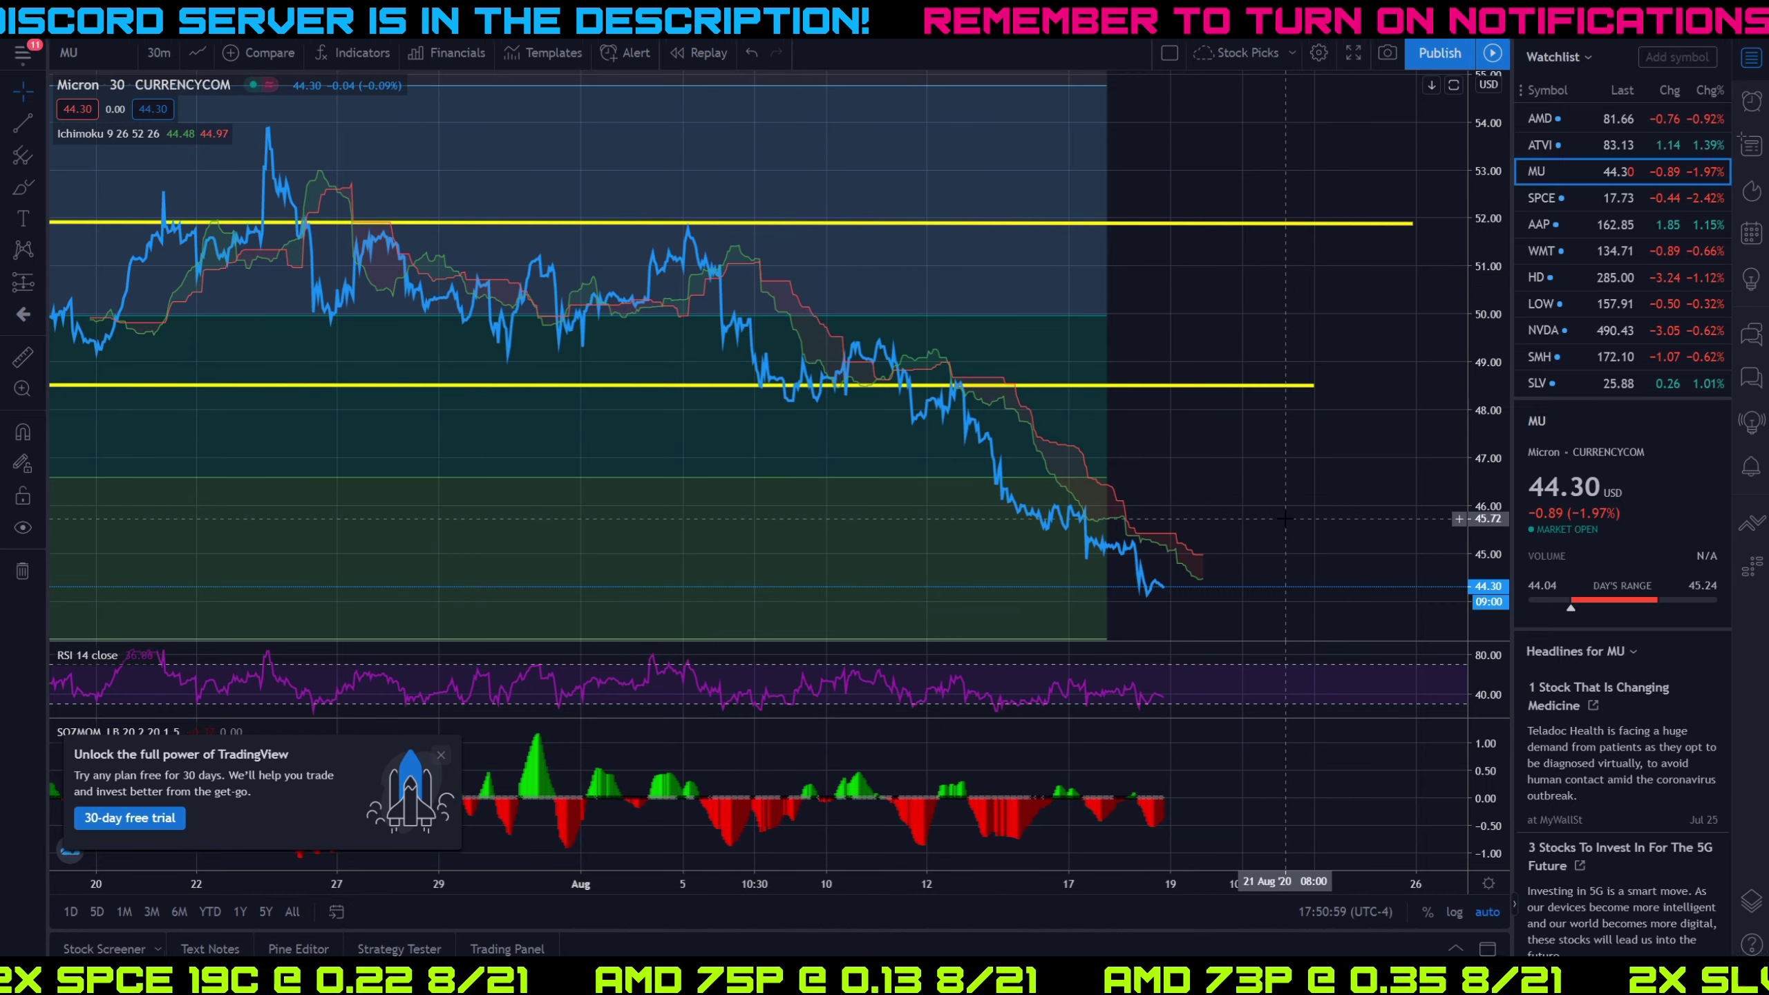
{"action": "scroll", "coordinate": [1219, 529], "scroll_direction": "down", "scroll_amount": 3}
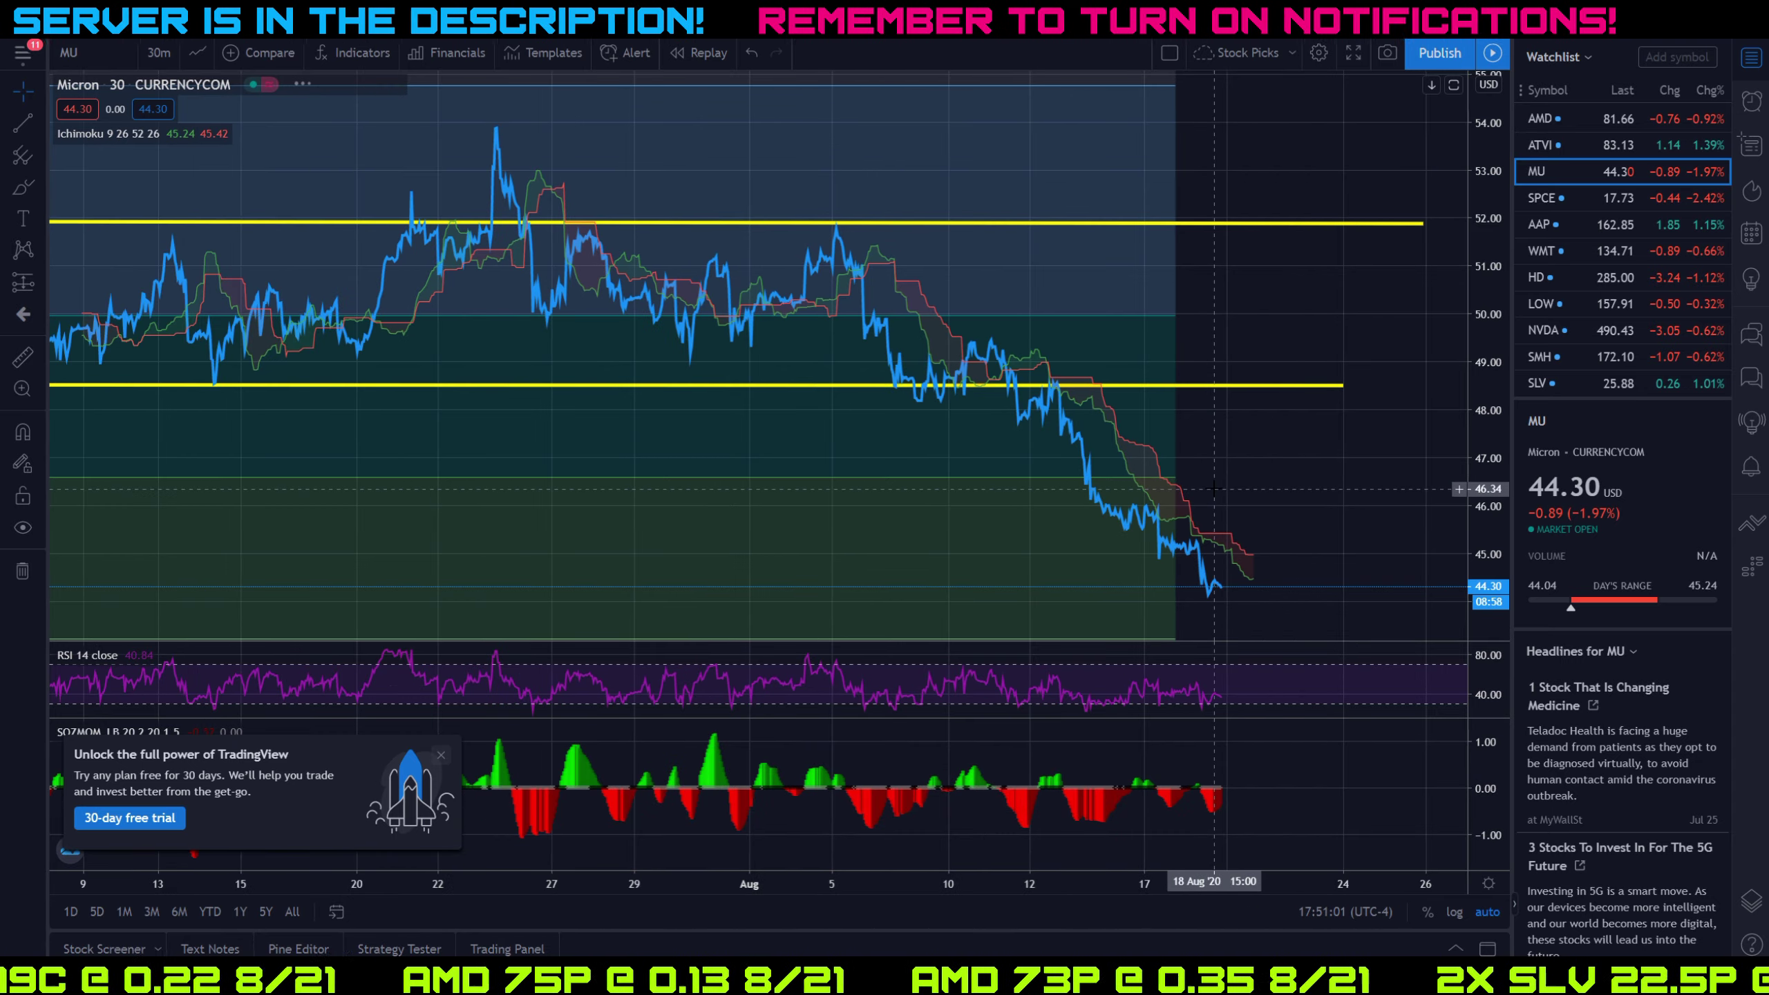
{"action": "left_click", "coordinate": [441, 759]}
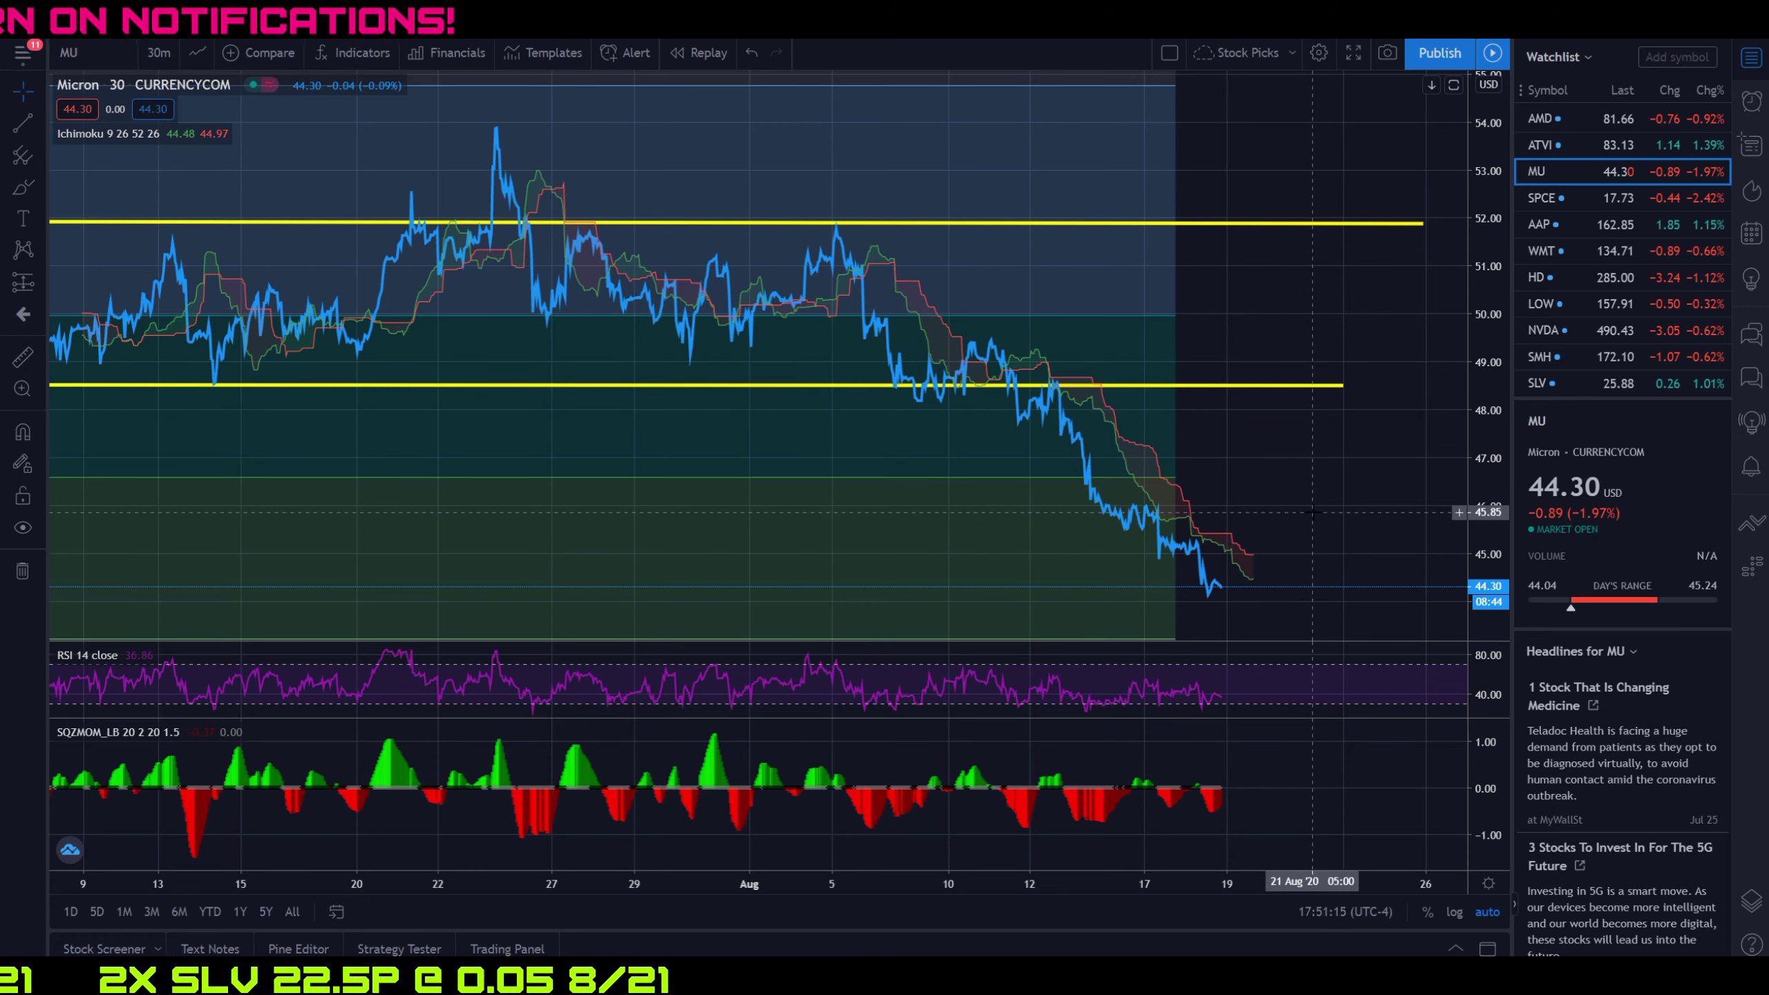
Zoom out further and pan the MU chart to cover late June through August
{"action": "scroll", "coordinate": [1312, 512], "scroll_direction": "down", "scroll_amount": 2}
{"action": "scroll", "coordinate": [1313, 551], "scroll_direction": "down", "scroll_amount": 2}
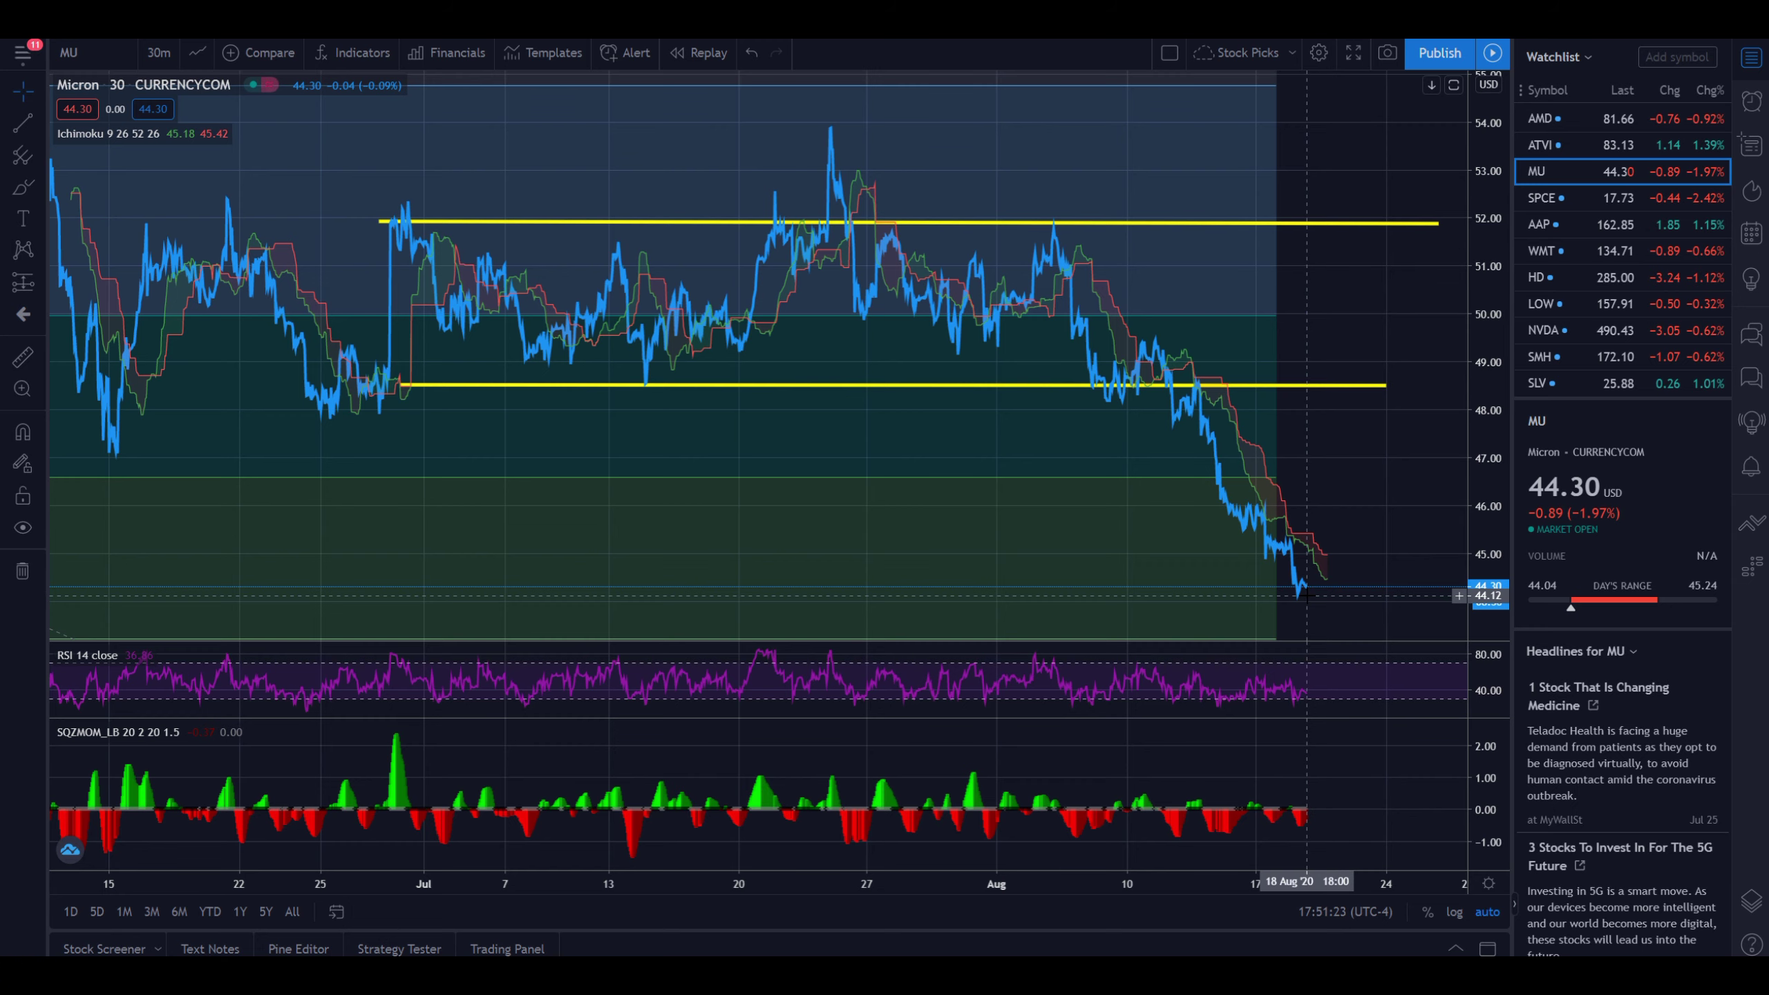
{"action": "left_click_drag", "start_coordinate": [1379, 593], "coordinate": [1287, 593]}
{"action": "left_click", "coordinate": [1372, 584]}
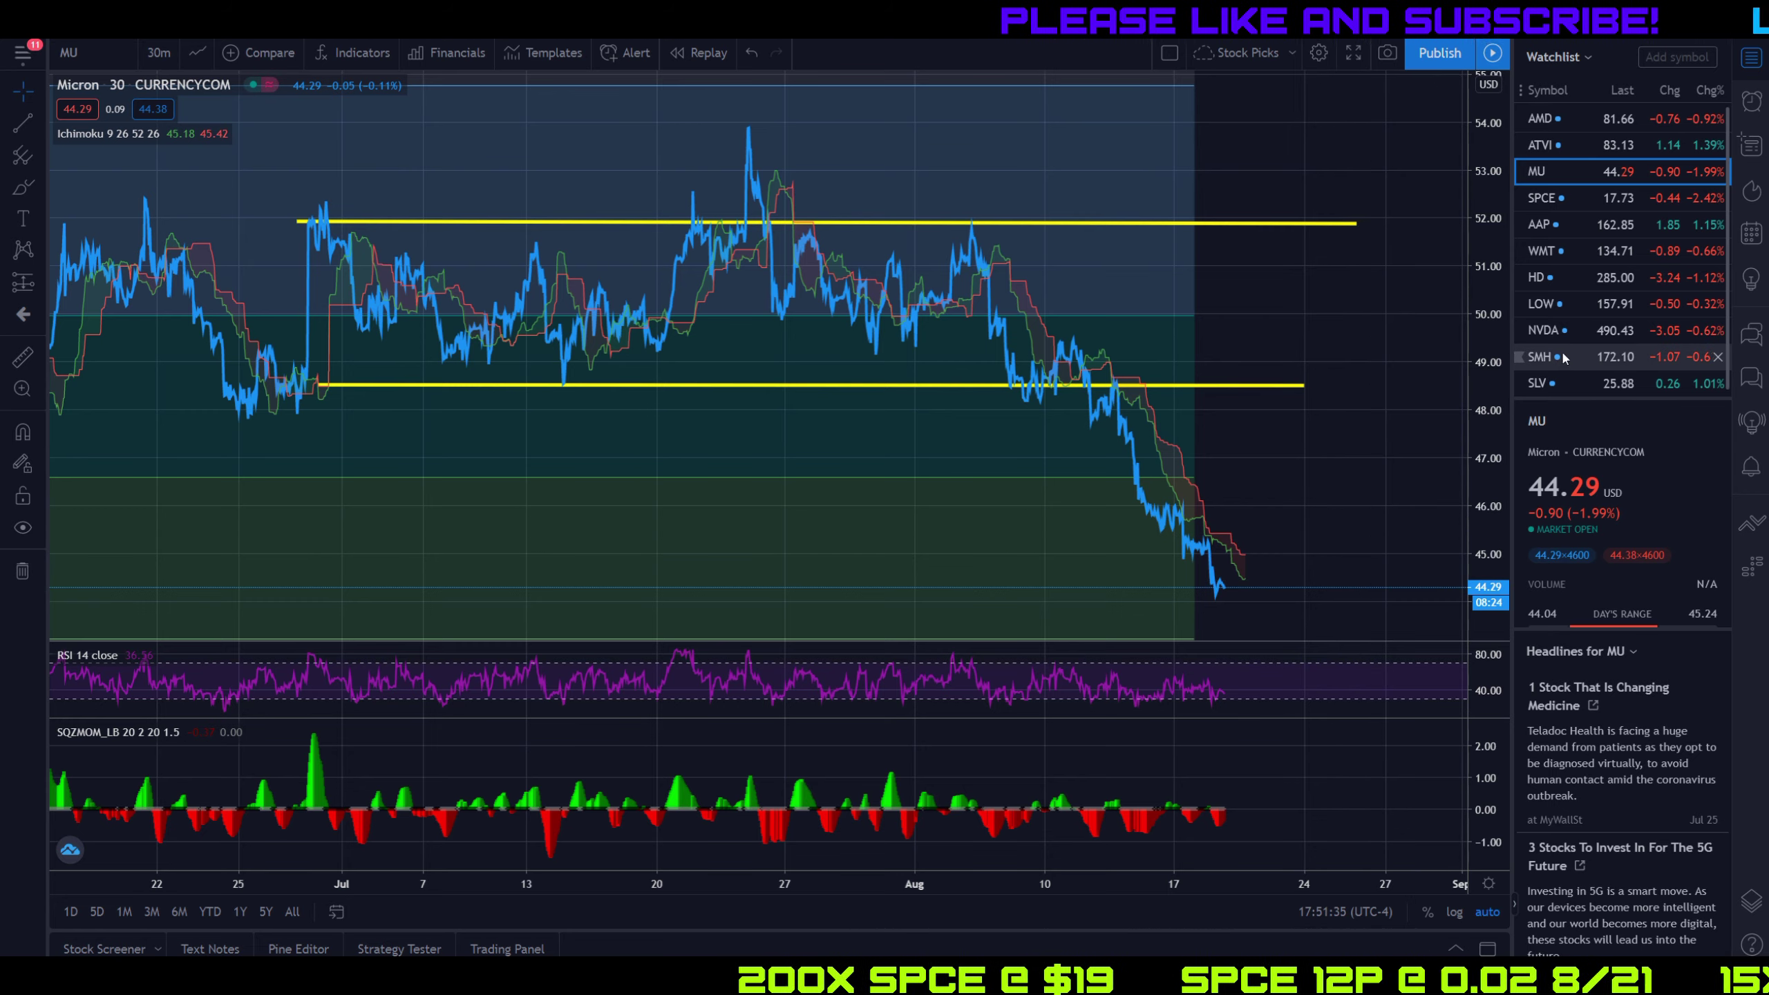
Zoom in on NVIDIA's chart at $490.43, then switch back to Micron's 30-minute chart
{"action": "left_click", "coordinate": [1580, 329]}
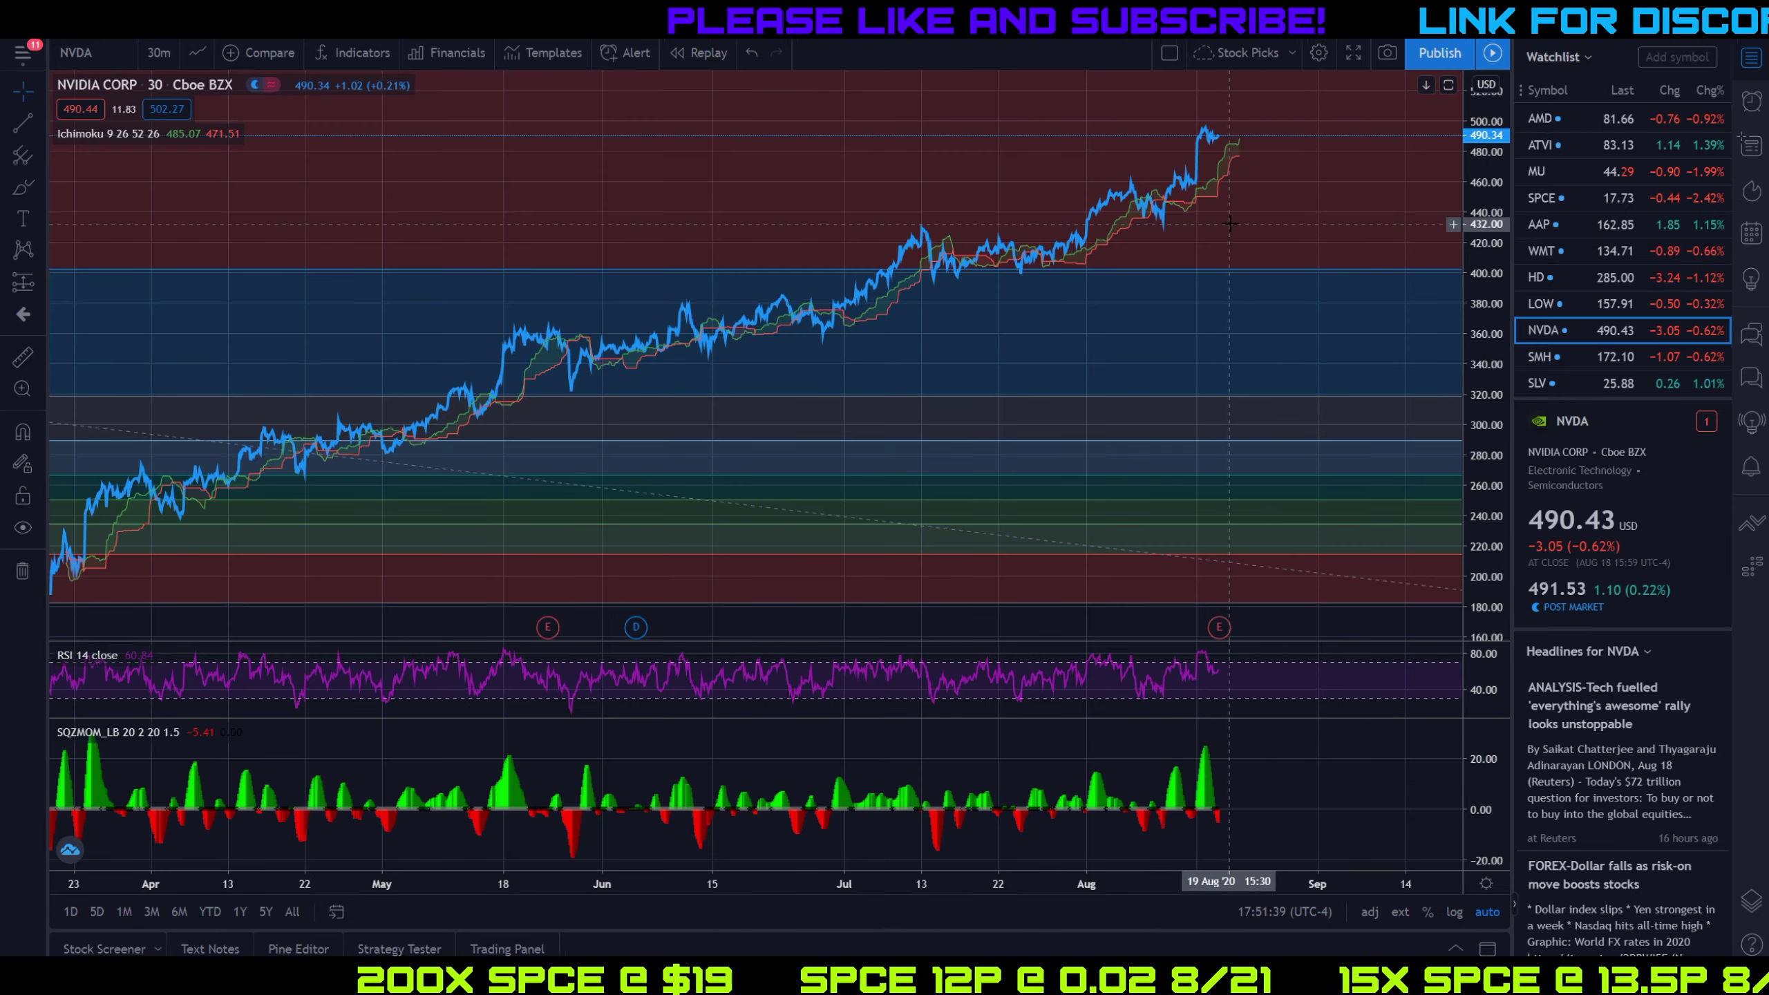
{"action": "scroll", "coordinate": [1229, 224], "scroll_direction": "up", "scroll_amount": 5}
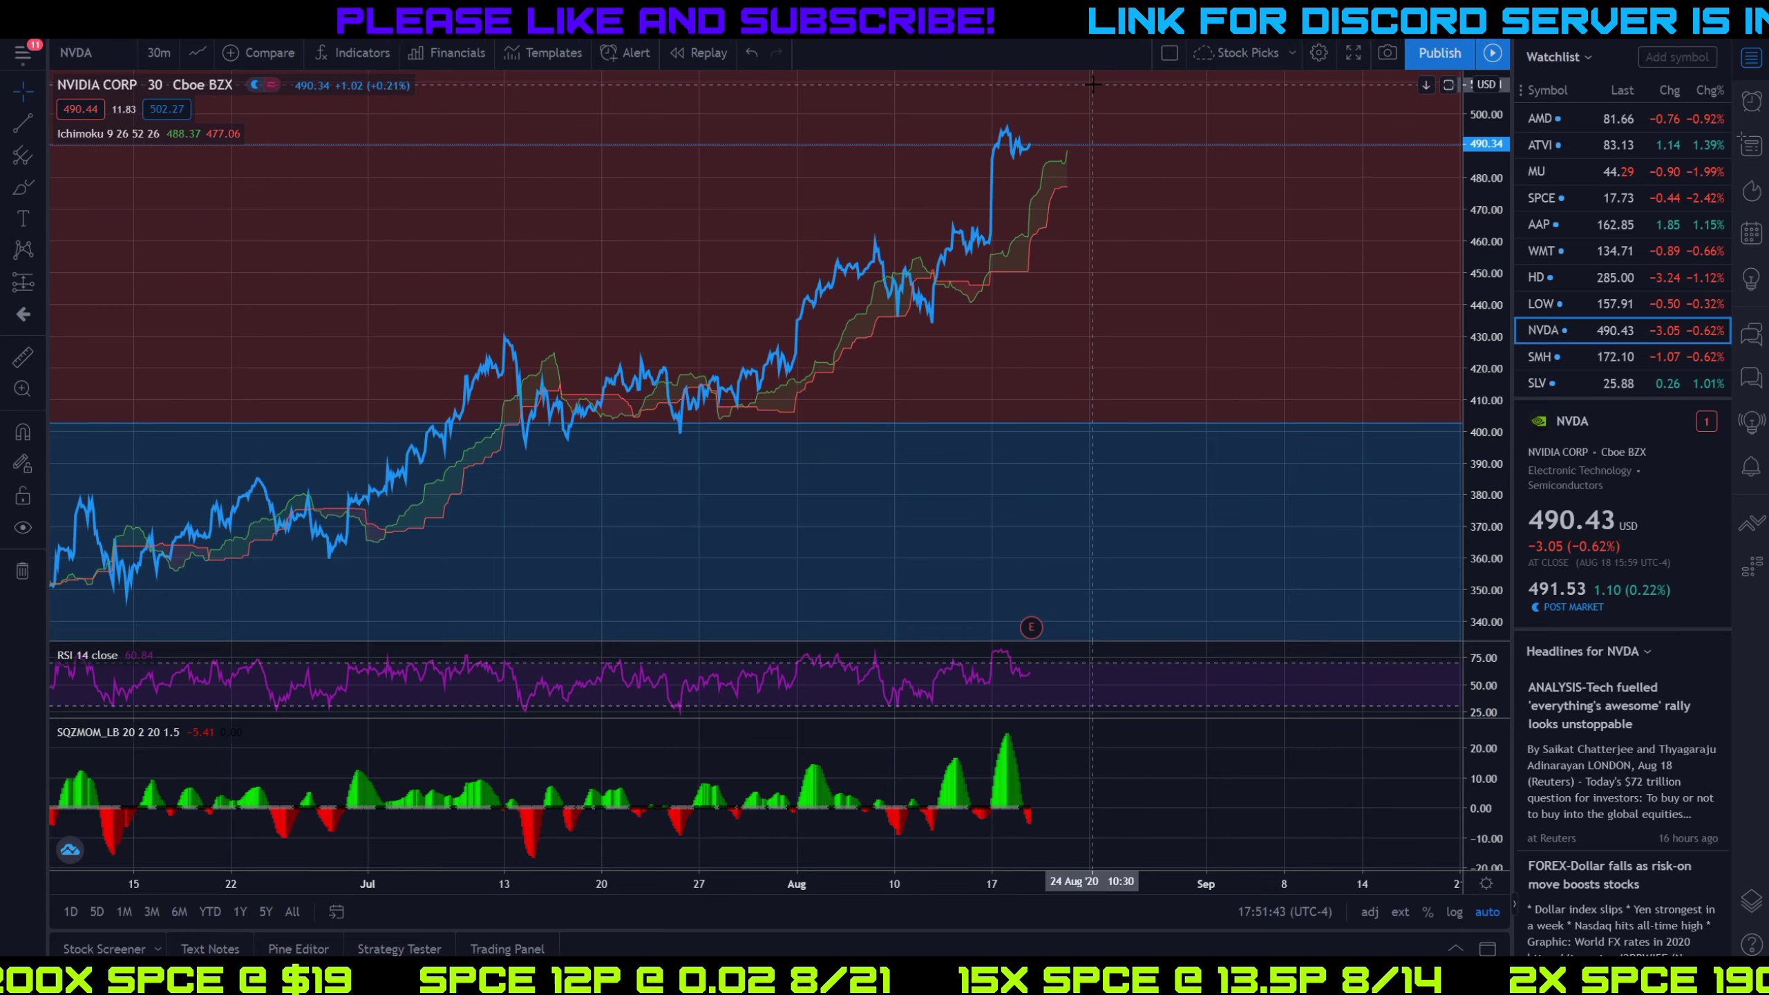
{"action": "left_click", "coordinate": [1581, 183]}
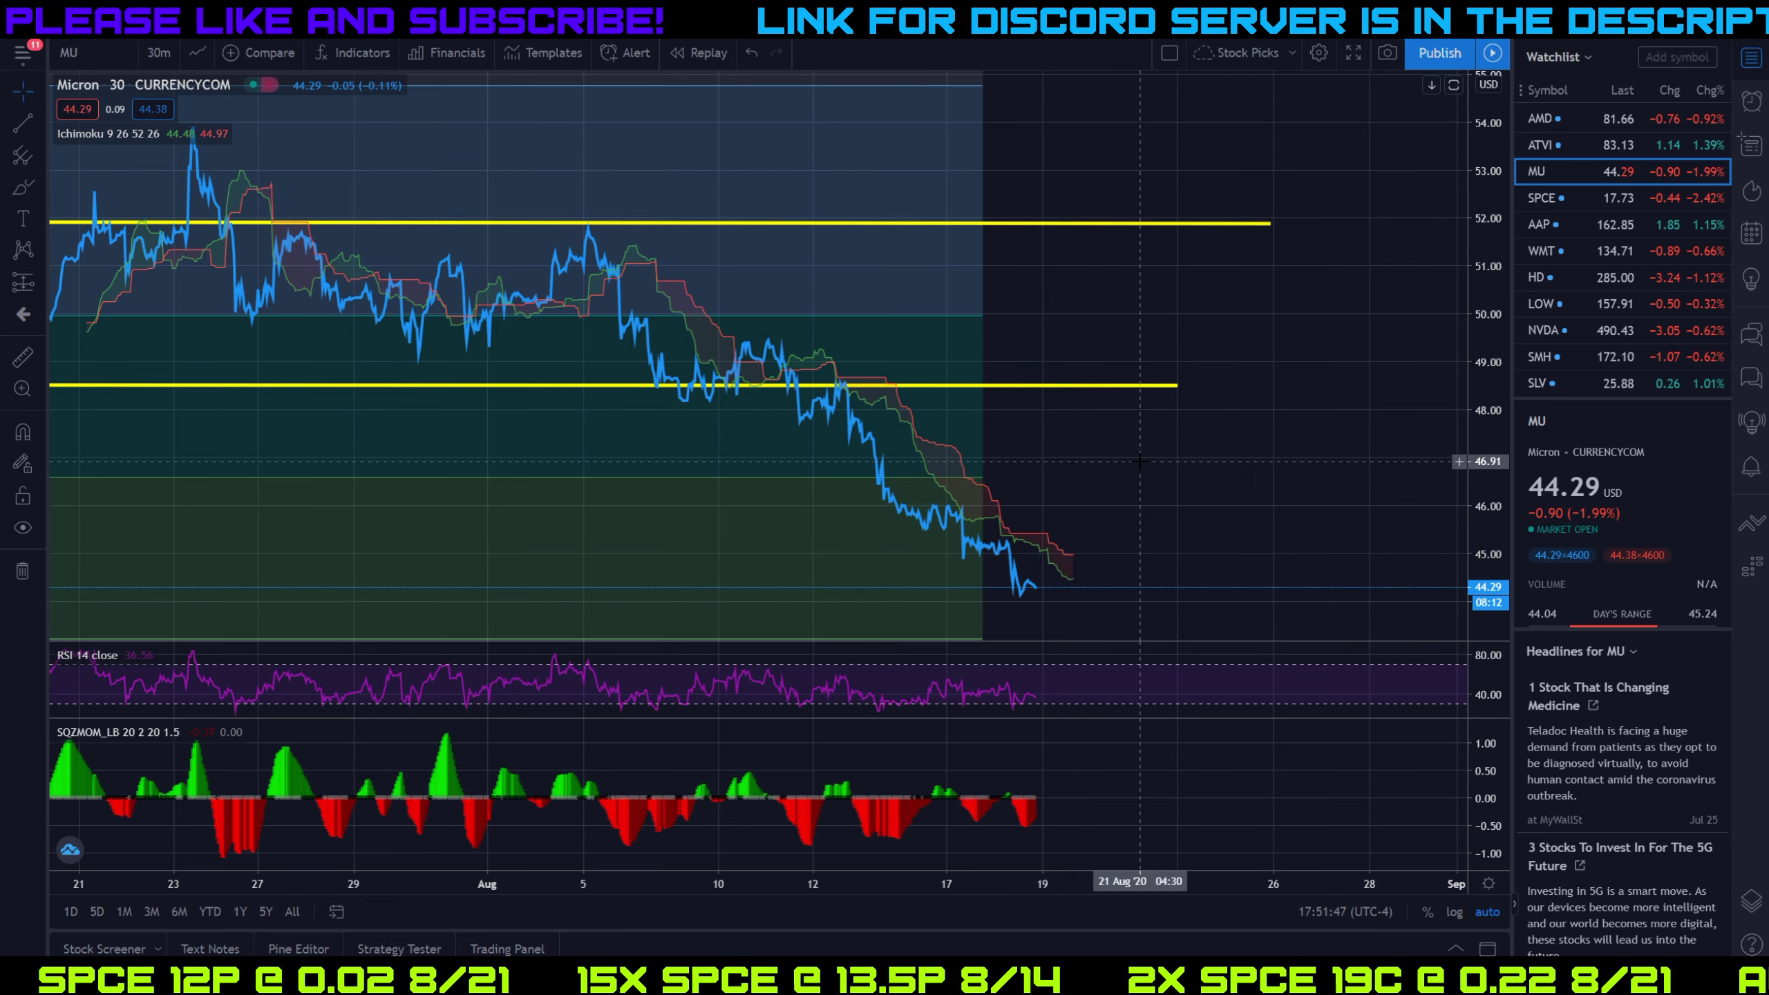